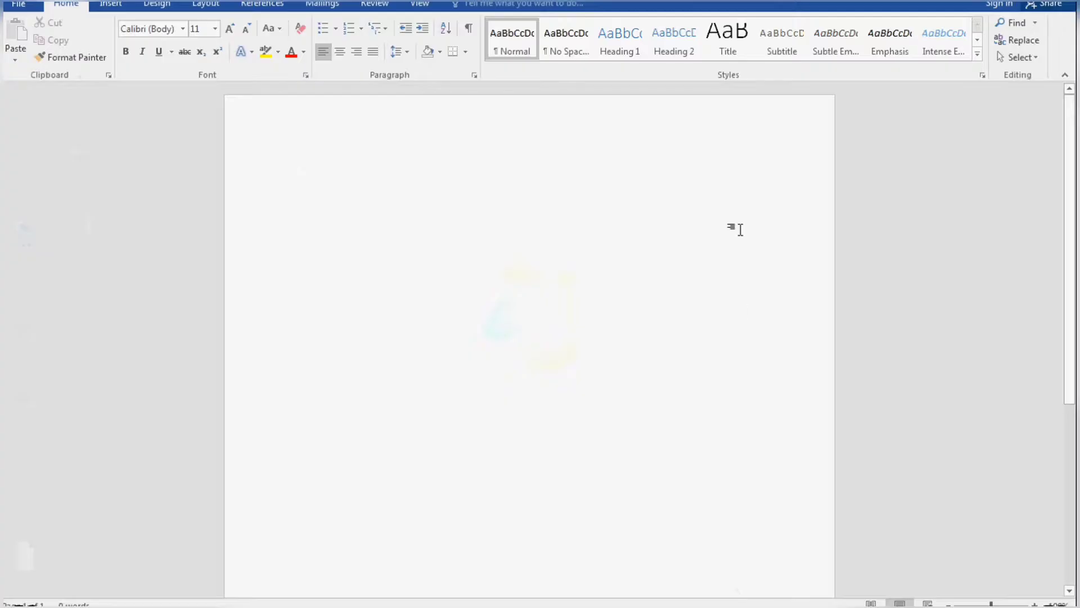
- Browse the Design tab's Page Color and Watermark galleries, ending with the Page Color palette showing
click(157, 4)
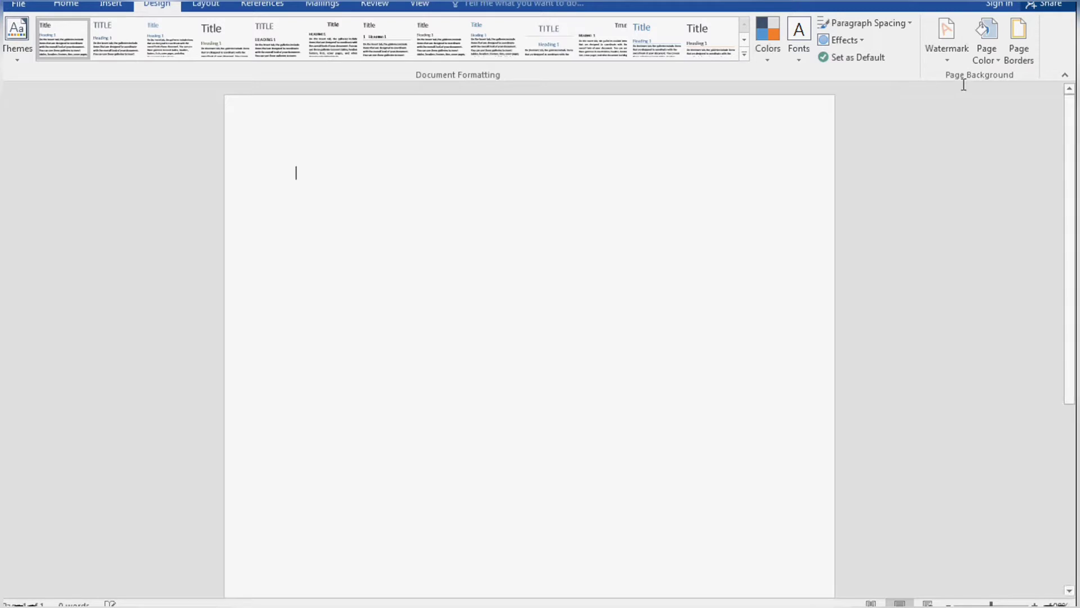
click(994, 63)
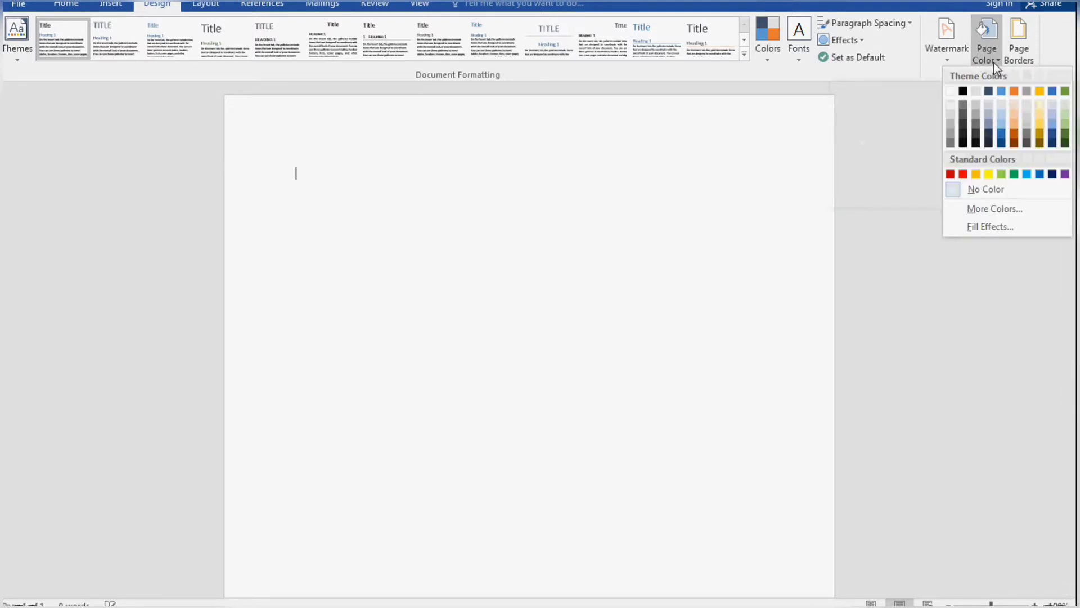
click(947, 59)
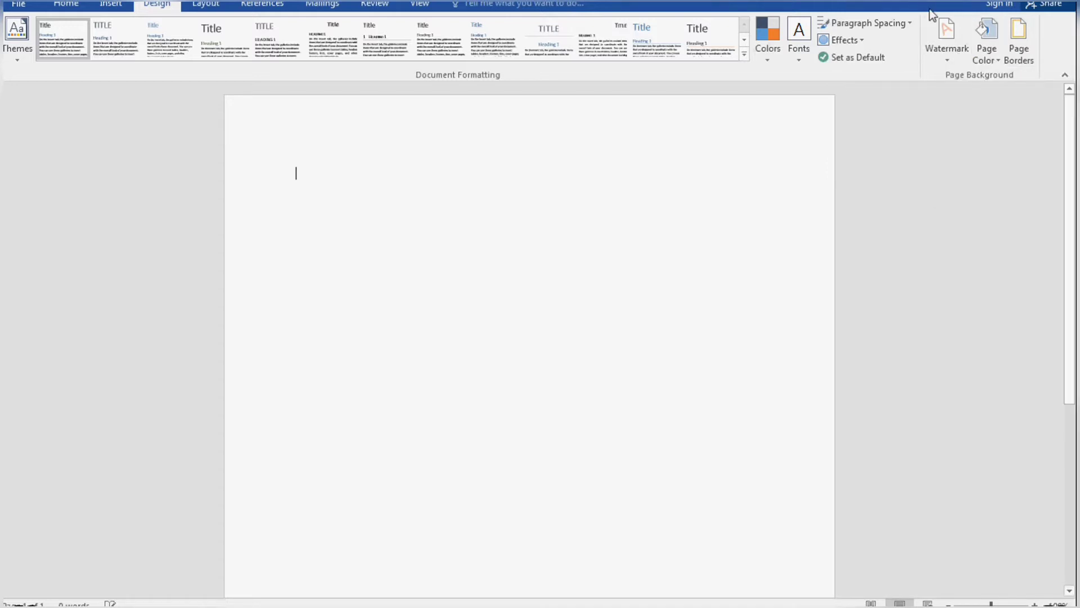
click(946, 62)
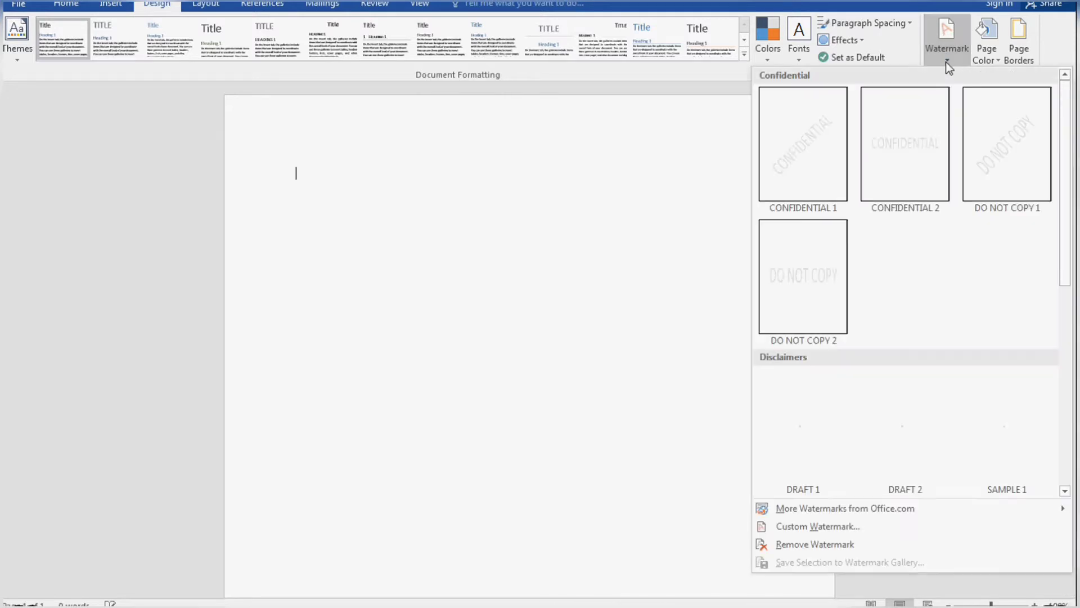
click(992, 62)
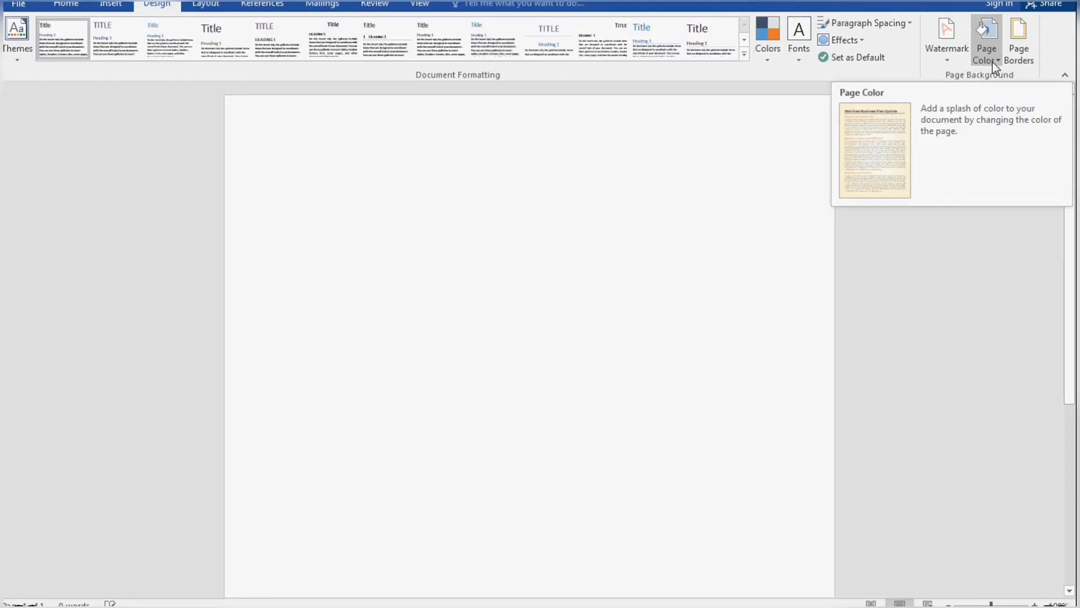
click(992, 62)
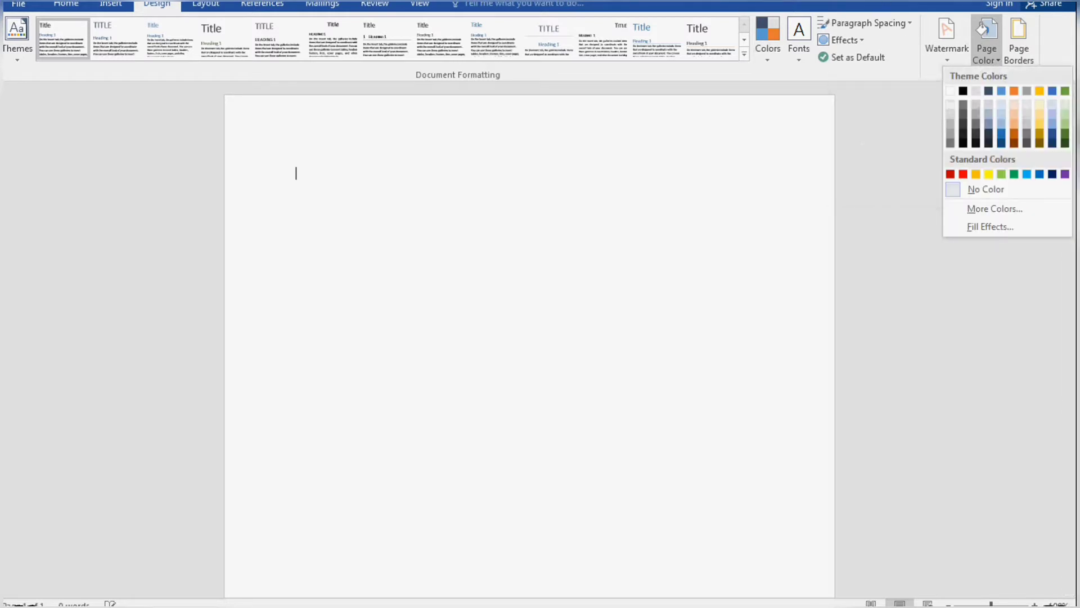
- Dismiss the colour palette and generate ten sample paragraphs with =rand(10)
key(Escape)
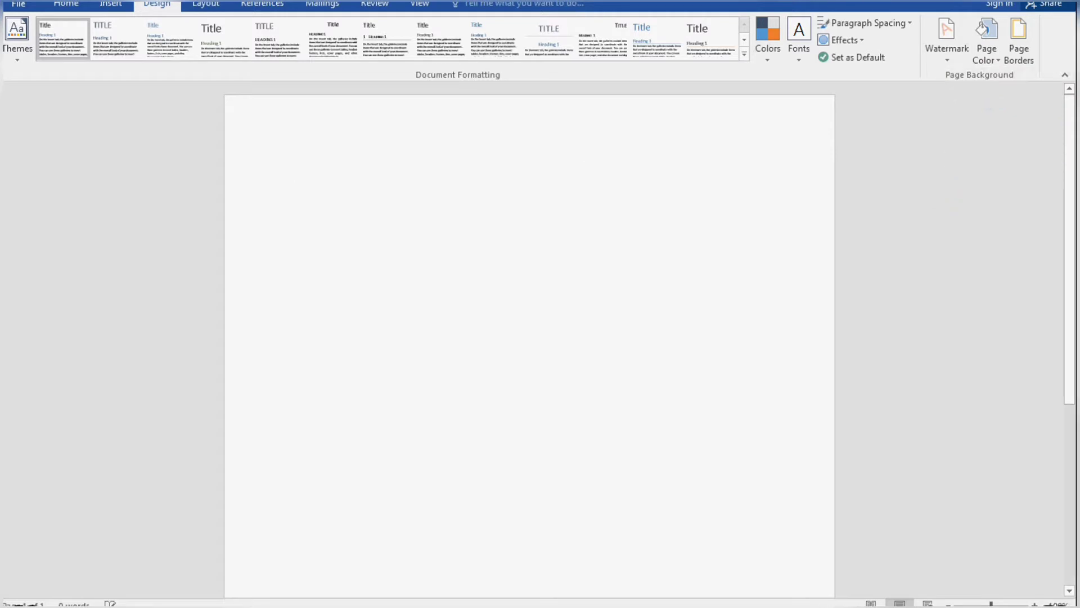
text(=rand)
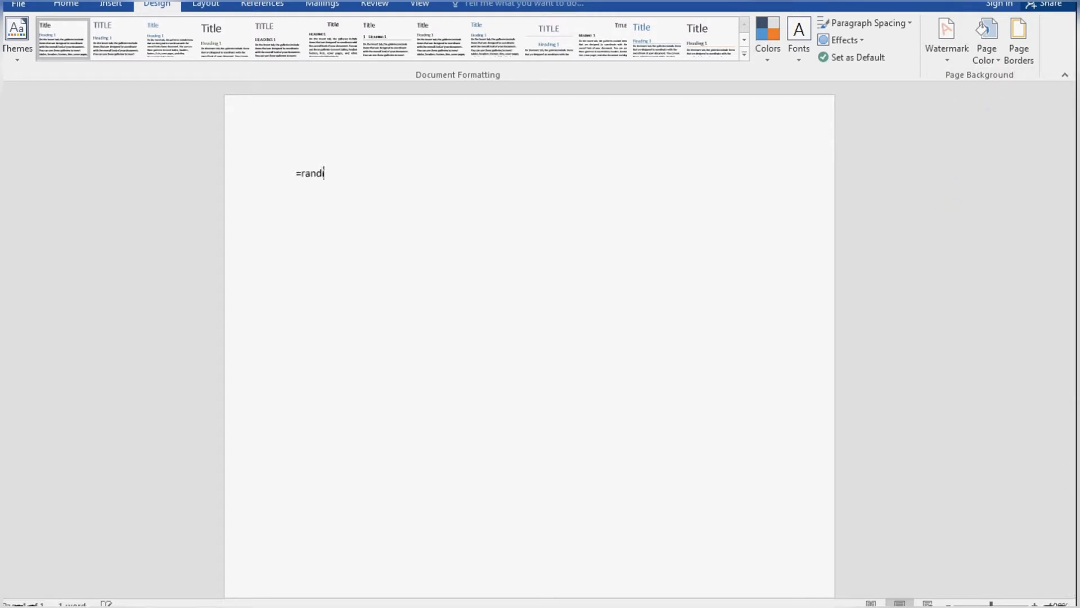
text(0)
text())
key(Return)
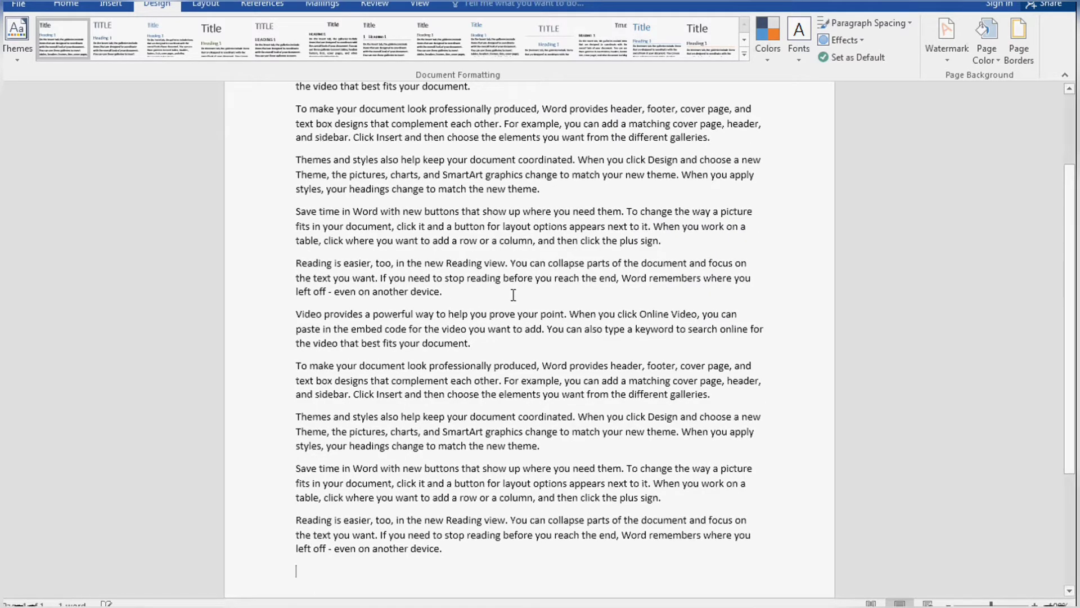
scroll(901, 135, up, 3)
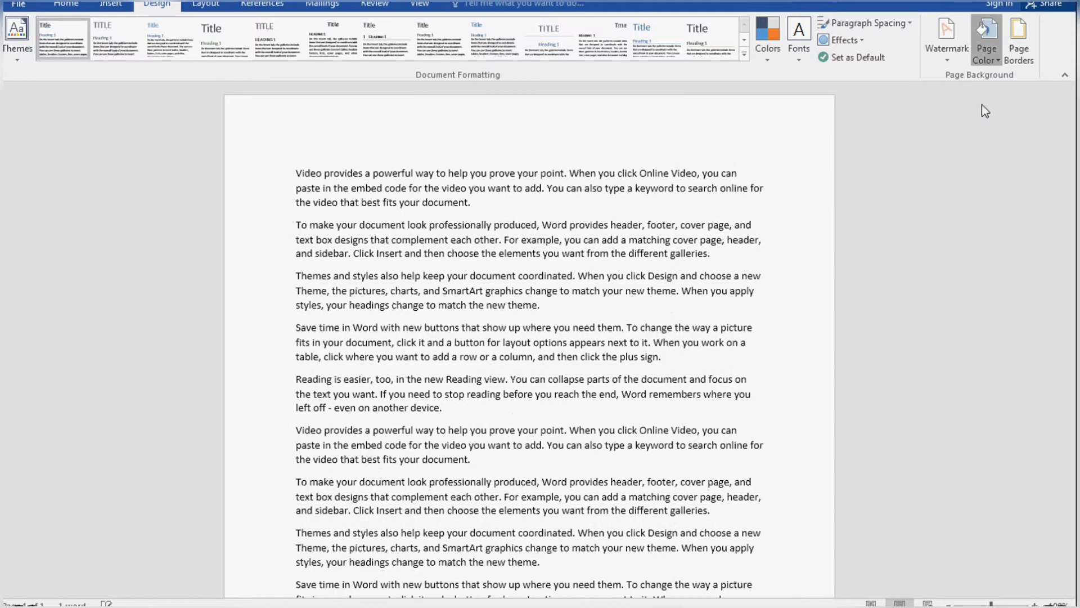
- Apply a light blue theme colour as the page background from the Page Color palette
click(985, 62)
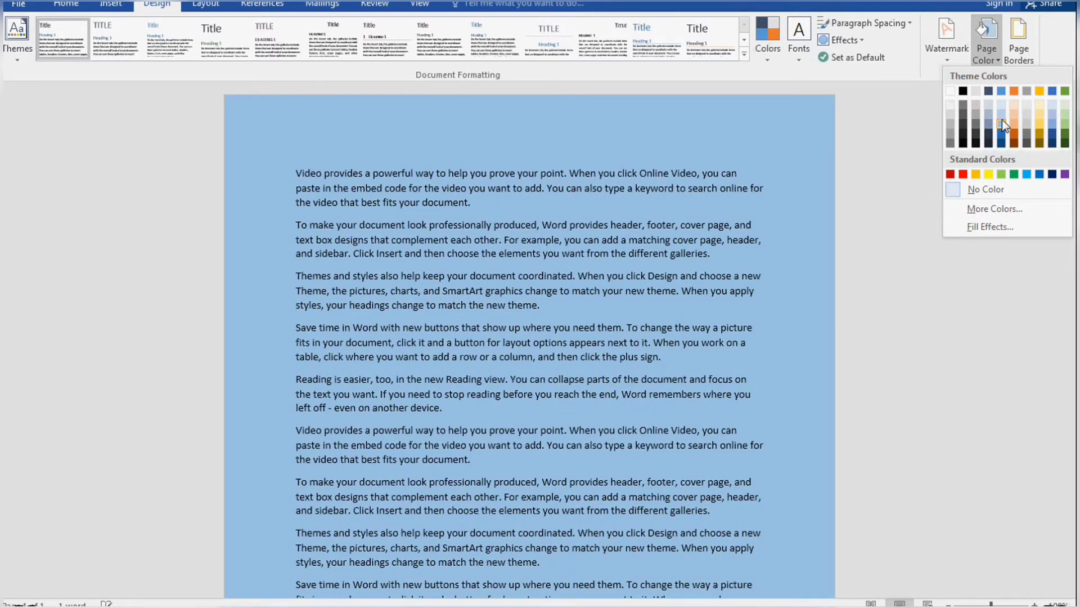
key(Escape)
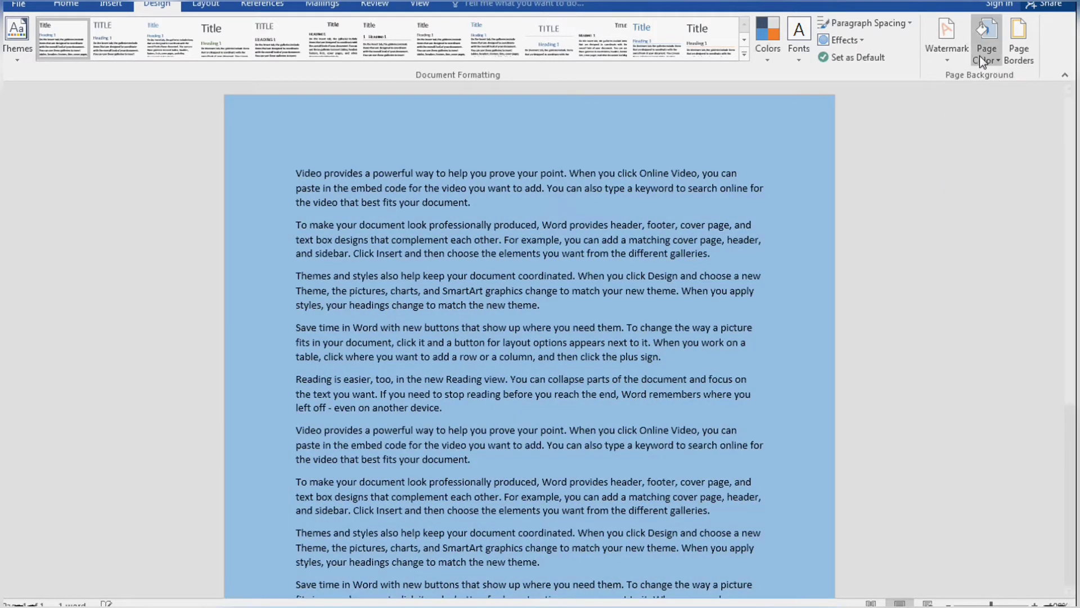
click(980, 57)
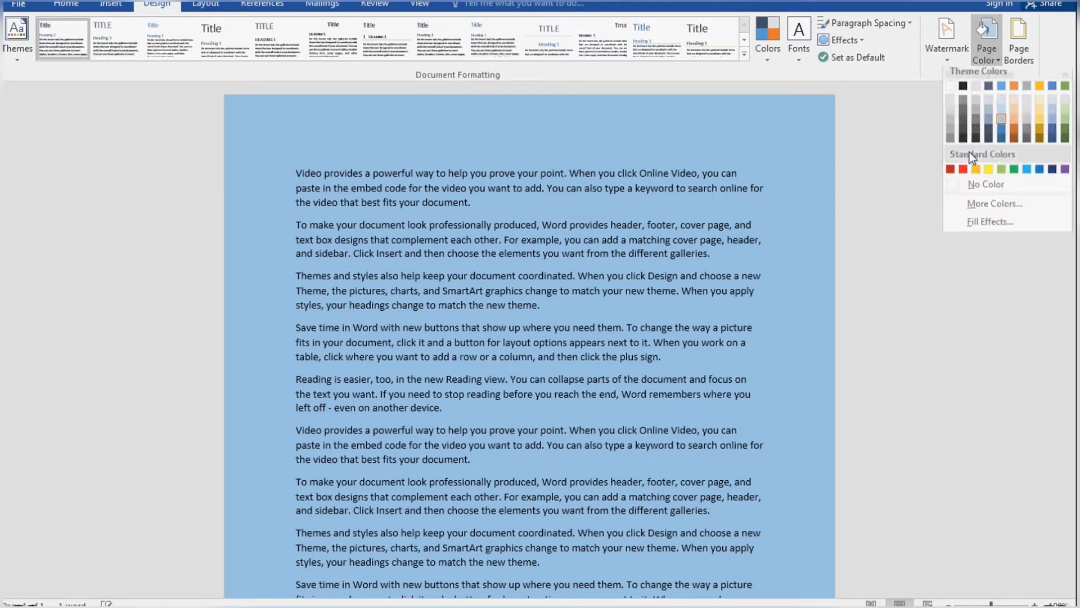
- Try several swatches in More Colors and apply a green page colour from the standard palette
click(981, 208)
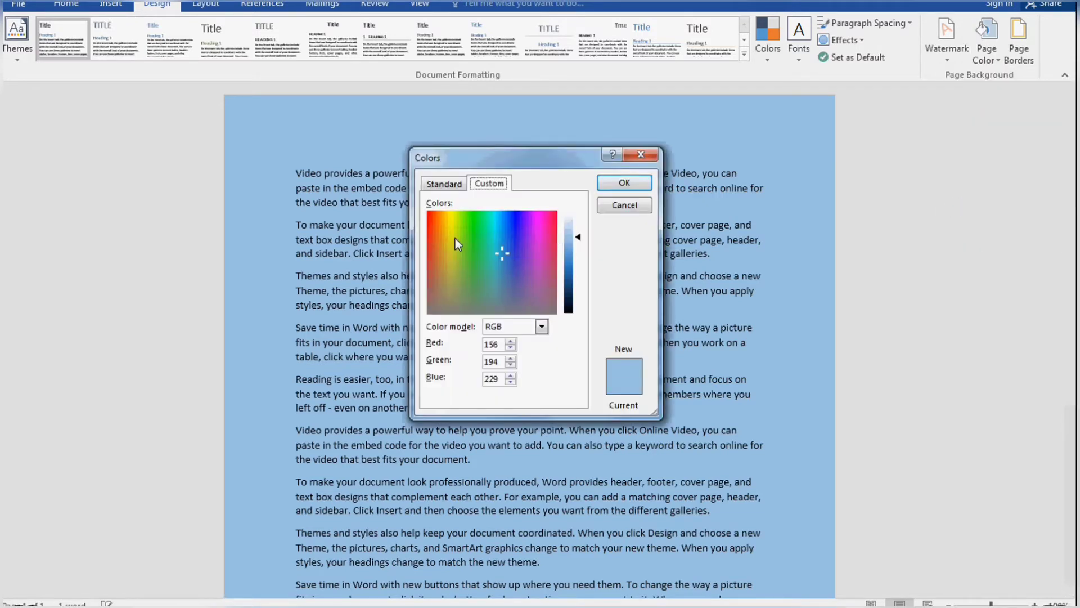
click(454, 237)
click(485, 242)
click(443, 184)
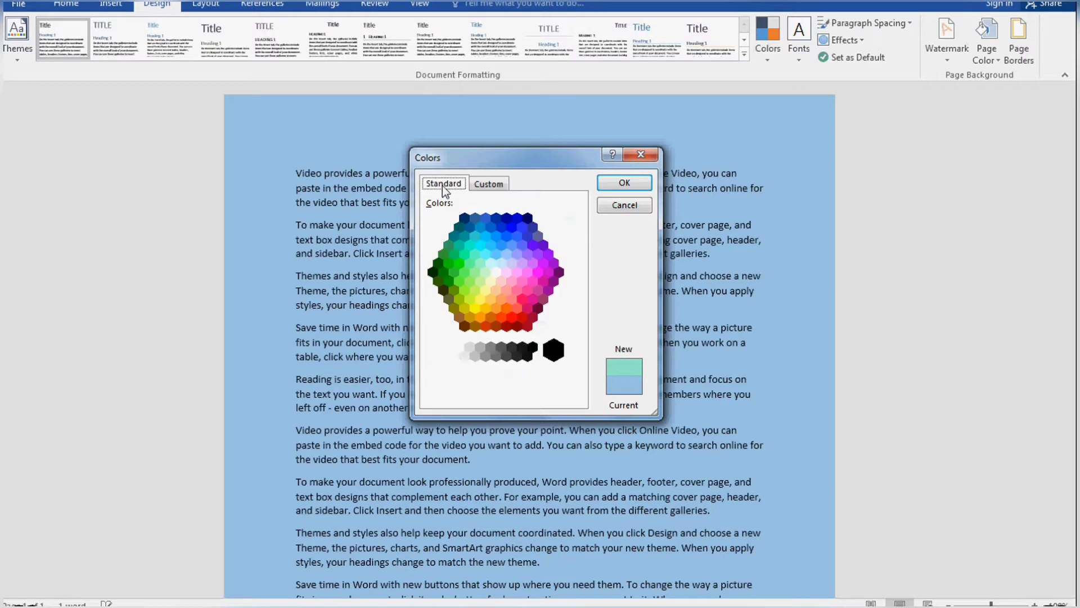
click(521, 261)
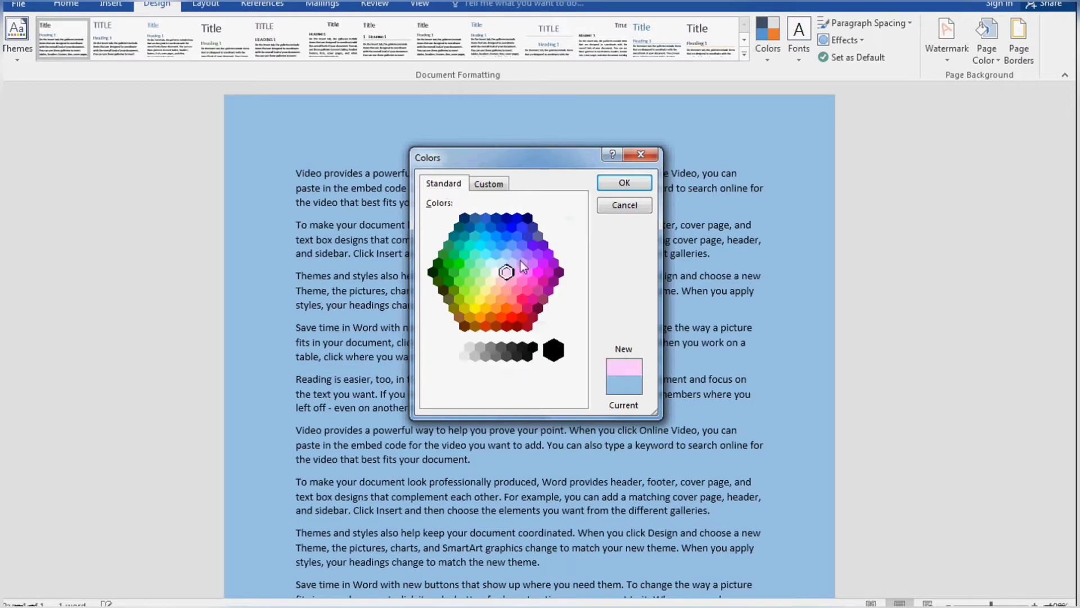
click(499, 242)
click(507, 254)
click(500, 289)
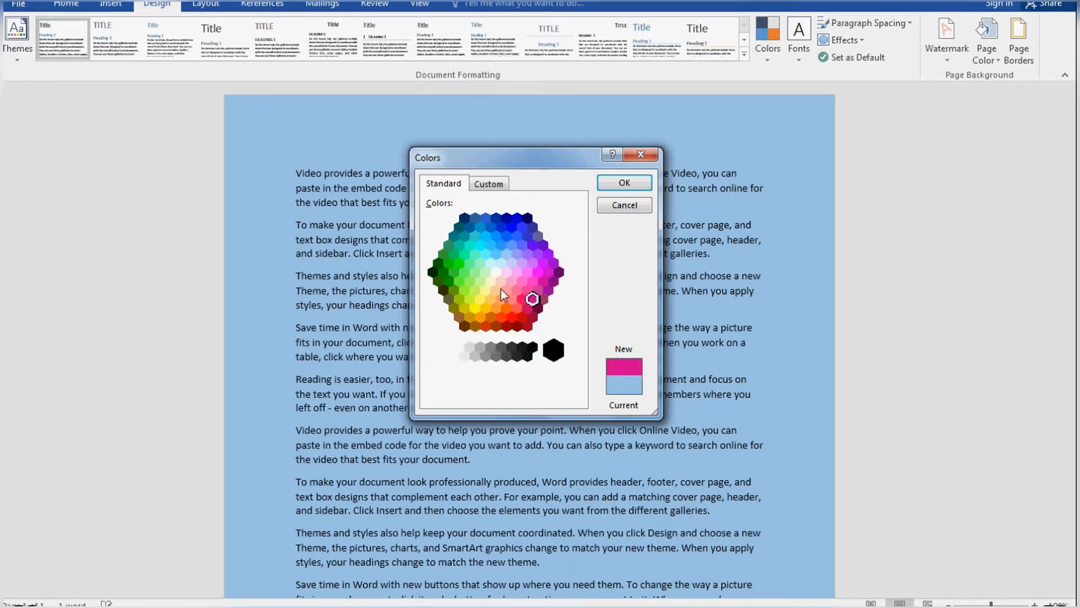
click(494, 291)
click(485, 272)
click(470, 263)
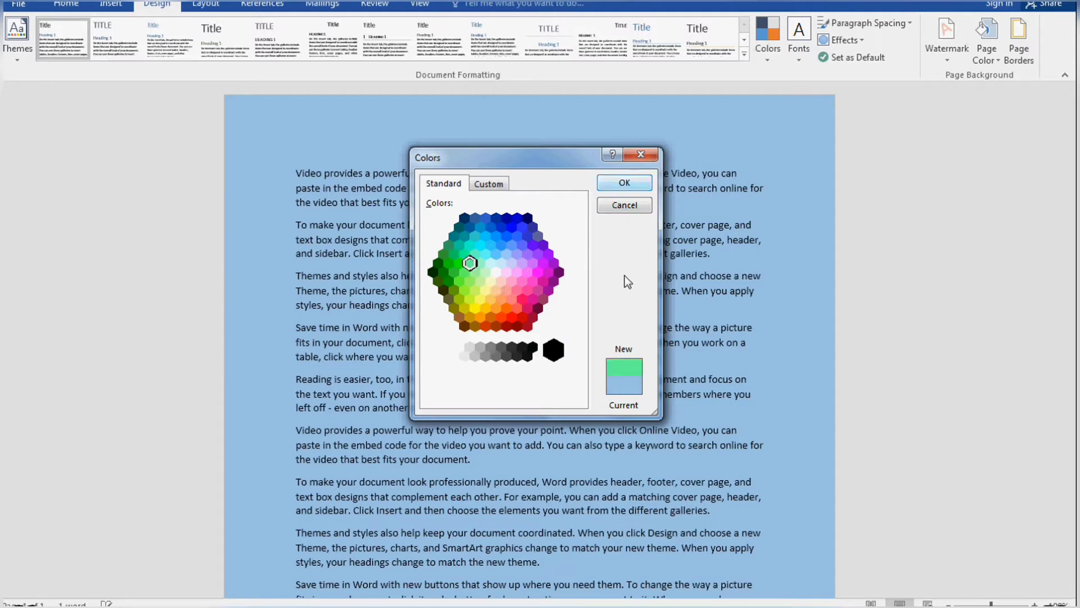
click(624, 182)
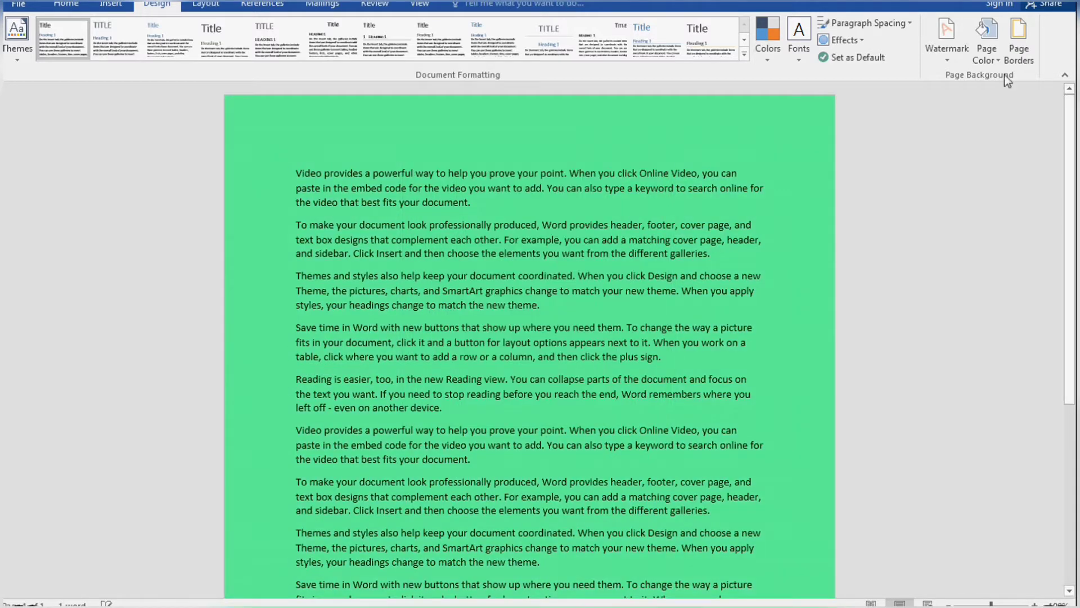
- Mix a custom blue in the Colors dialog and apply it as the page colour
click(990, 55)
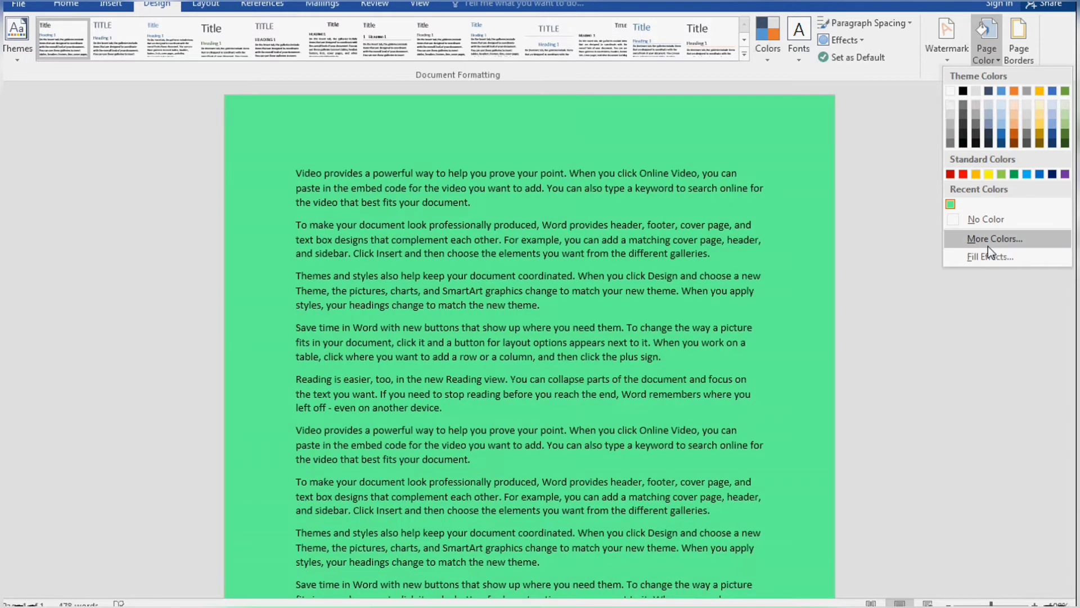
click(988, 241)
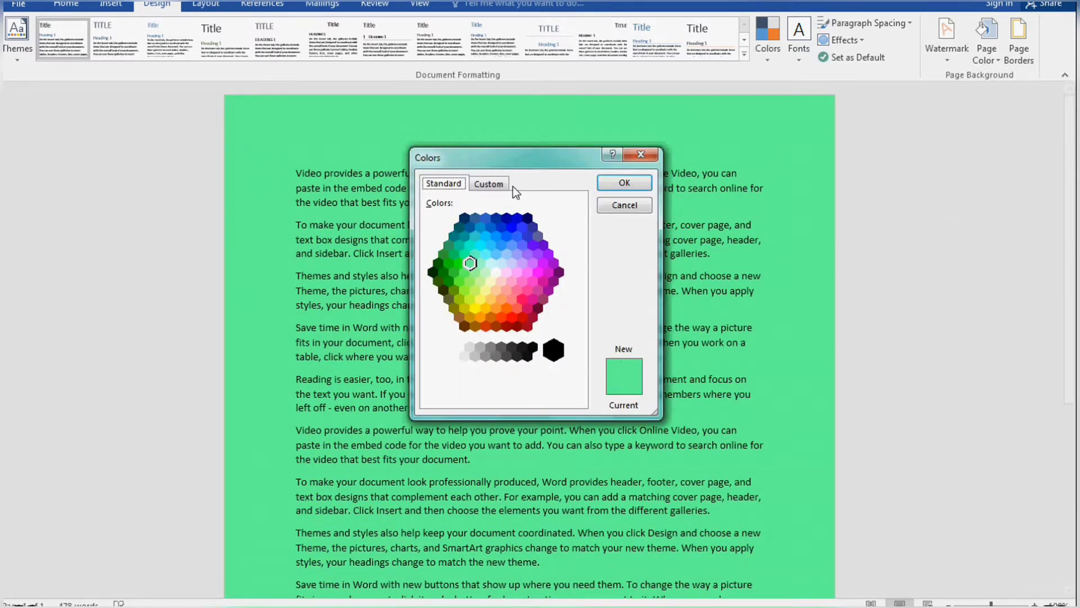
click(498, 185)
click(573, 219)
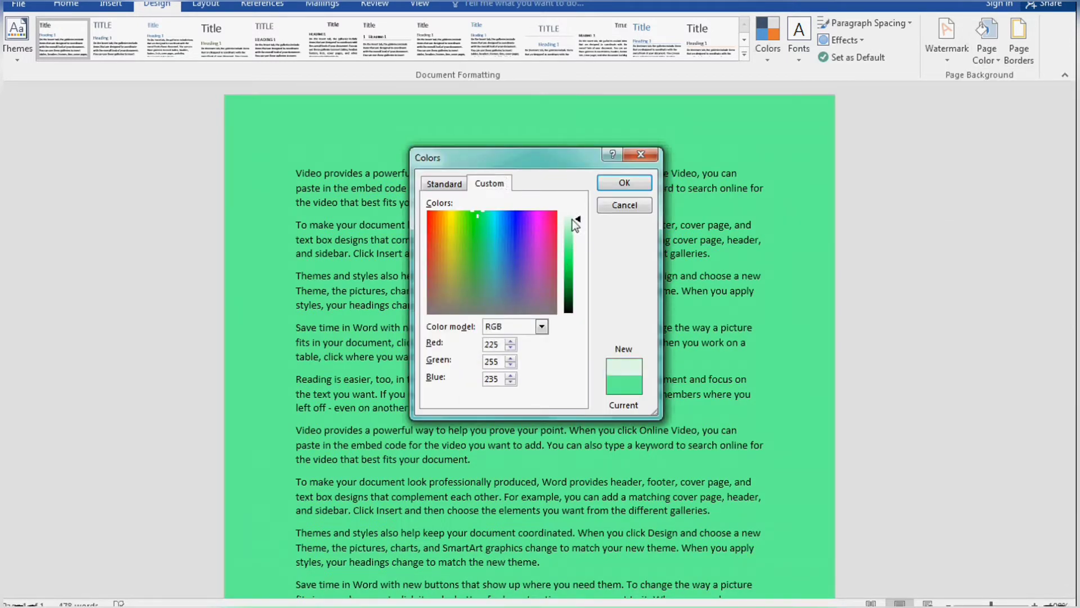
drag(573, 219, 578, 260)
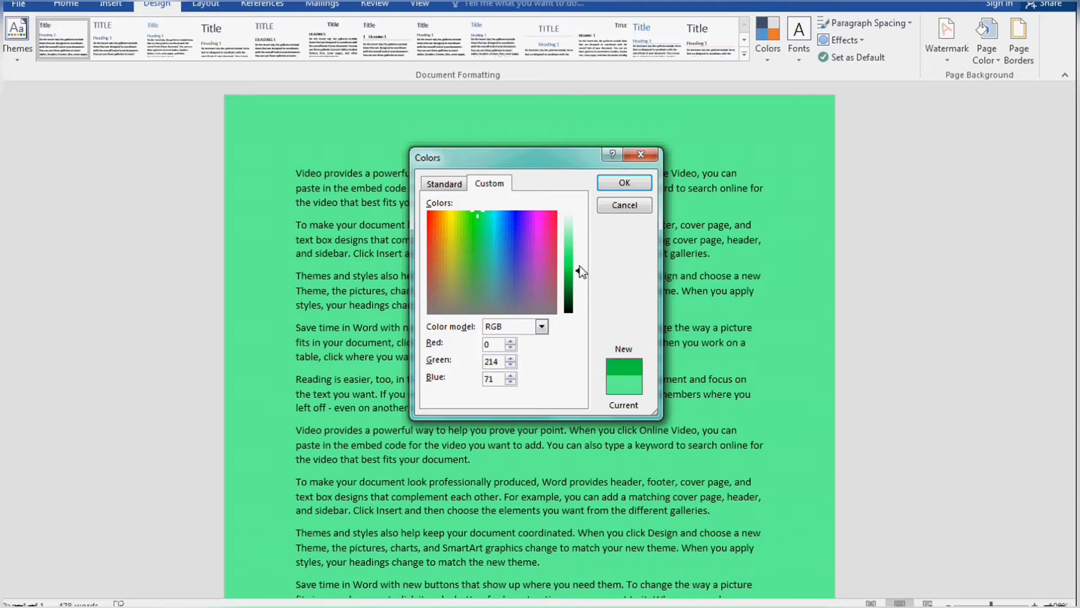
click(502, 232)
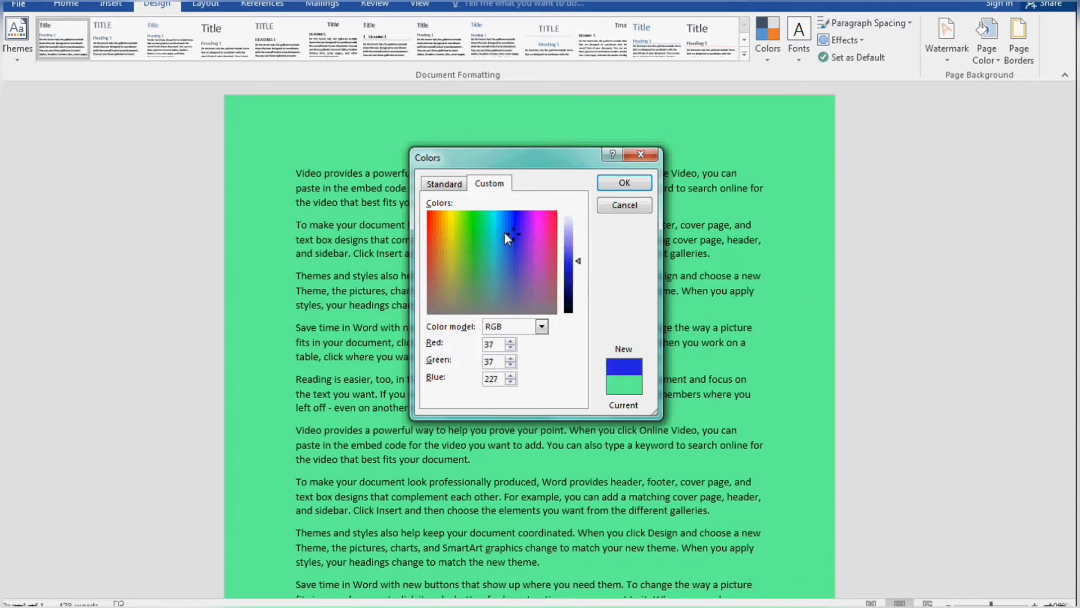
click(623, 182)
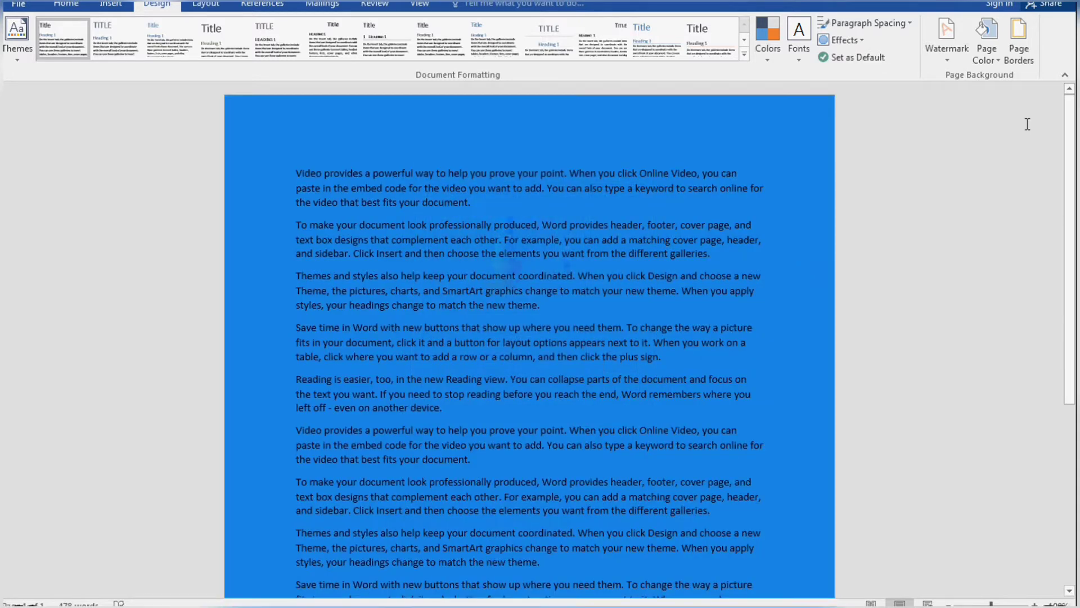
click(997, 66)
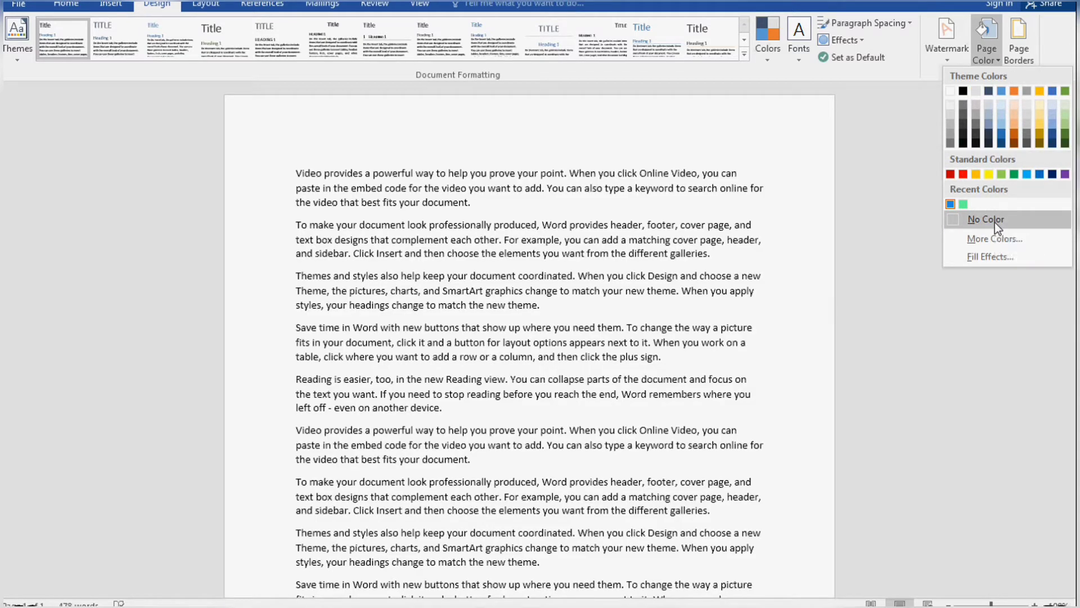
- Clear the page colour and set up a one-colour red gradient in Fill Effects
click(995, 222)
click(988, 57)
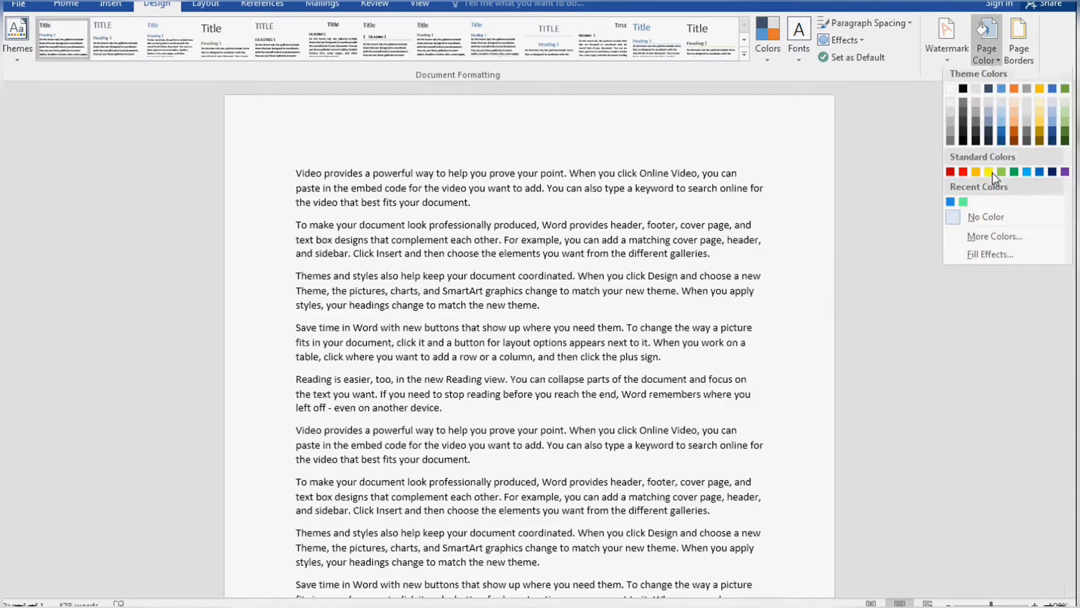
click(990, 257)
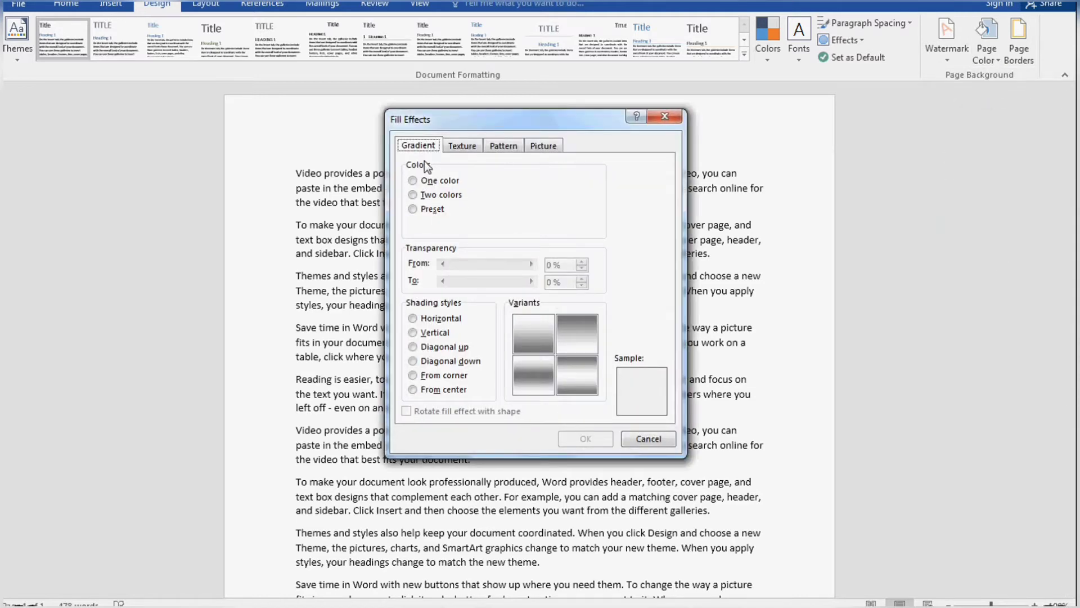
click(412, 180)
click(535, 195)
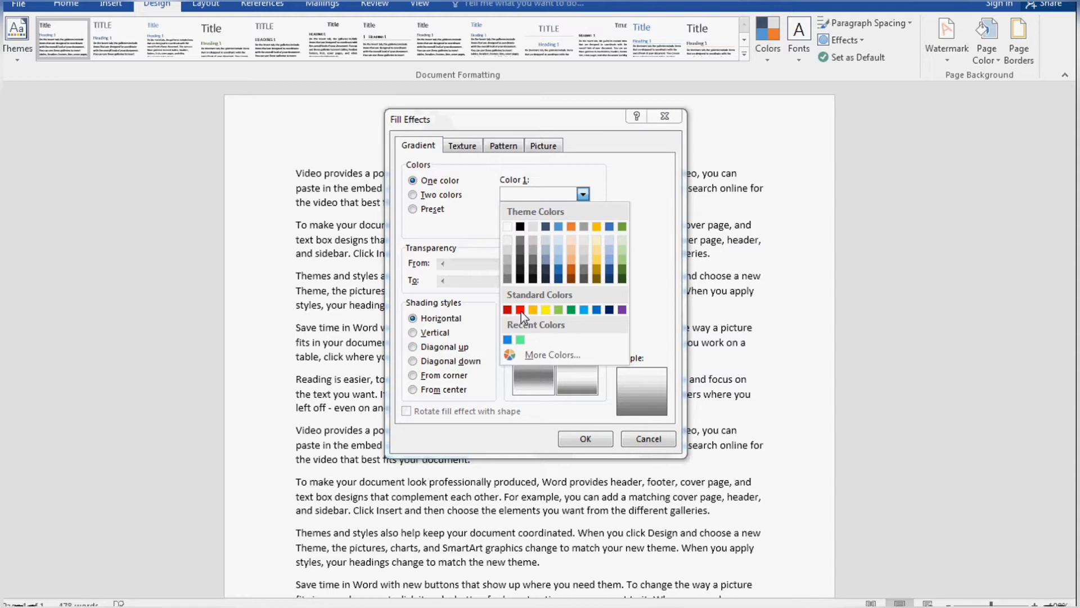
click(583, 195)
click(583, 194)
click(521, 310)
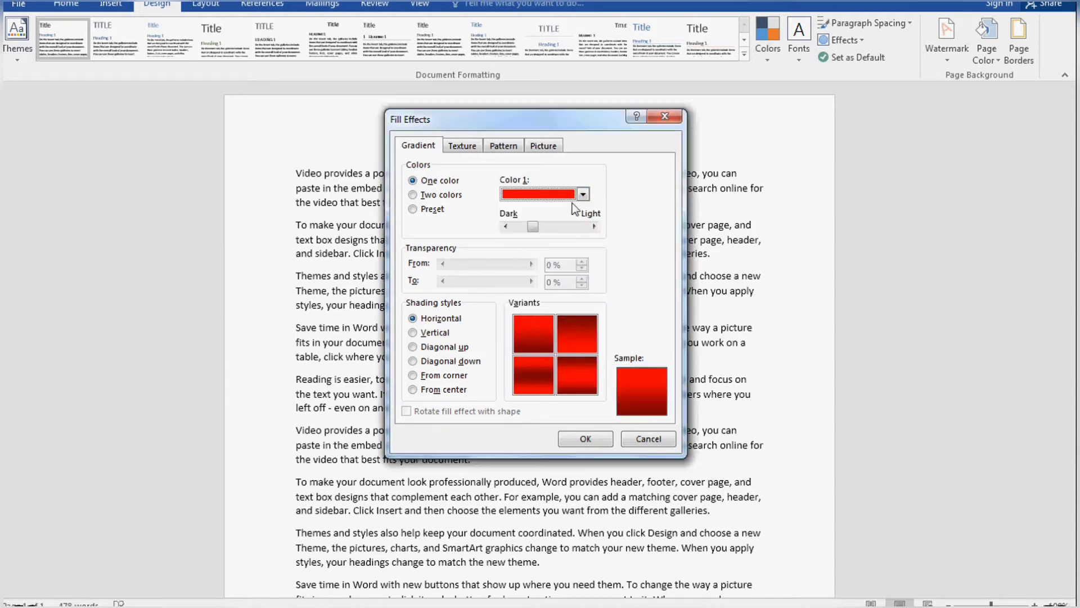
- Darken the red gradient toward black, pick a shading variant and apply it
click(544, 225)
click(542, 228)
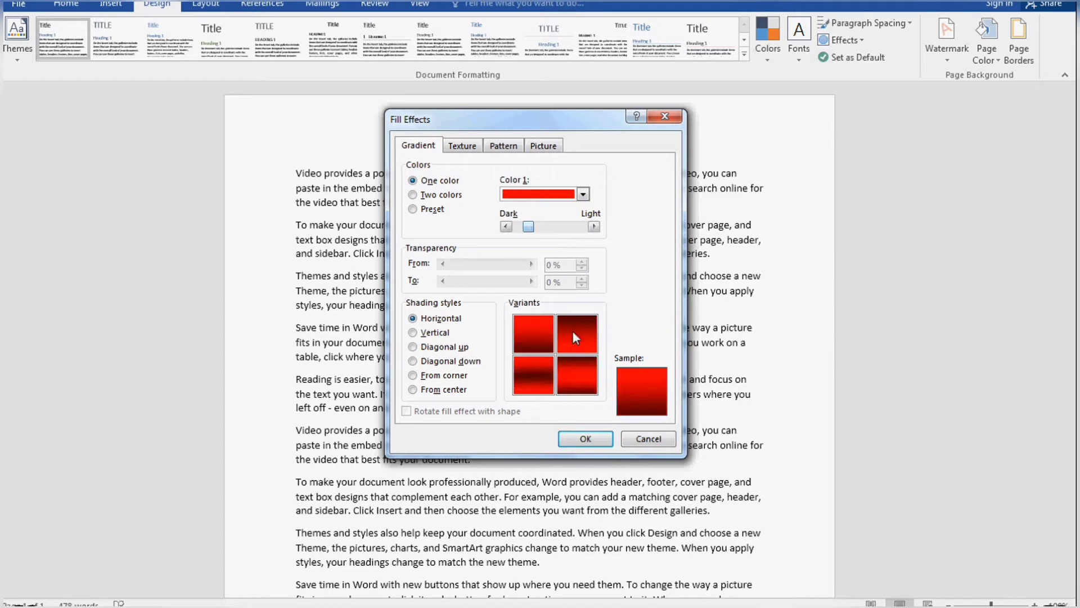
drag(528, 227, 518, 228)
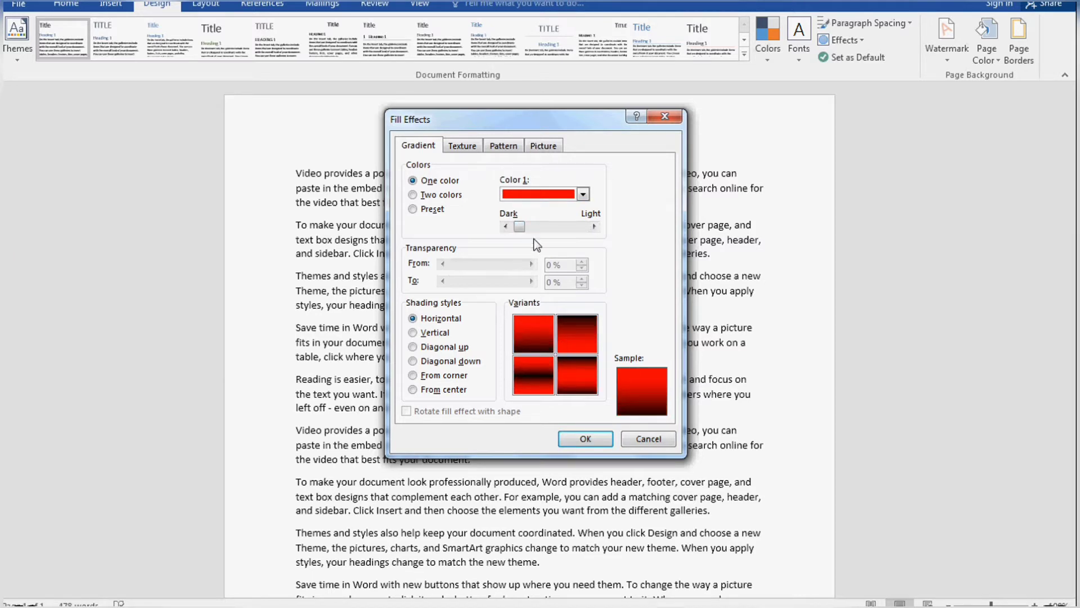
mouse_move(520, 227)
mouse_down()
mouse_move(572, 228)
mouse_move(518, 227)
mouse_up()
click(592, 386)
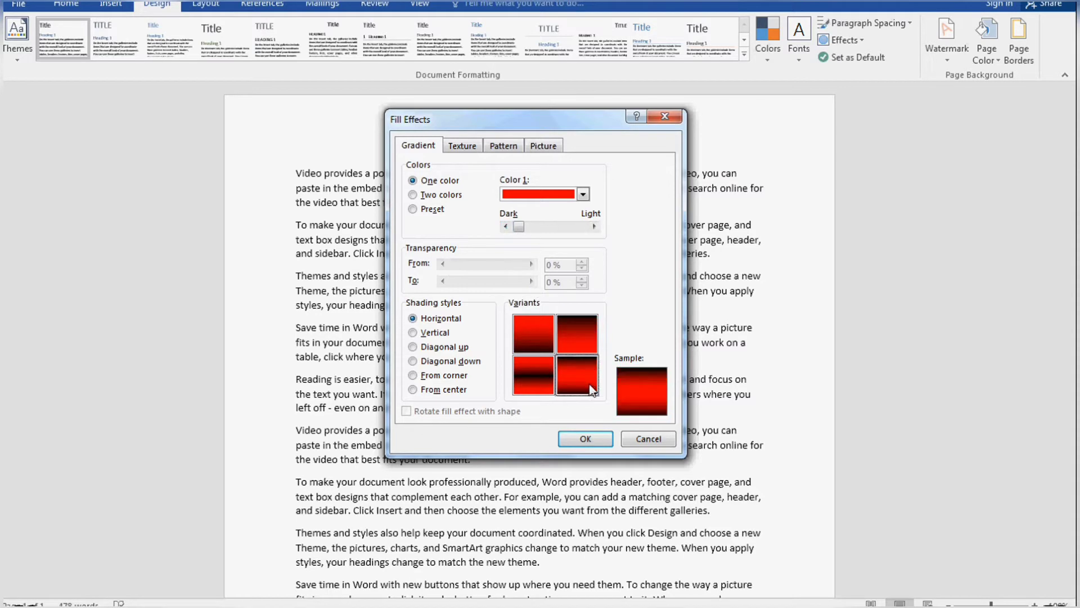
click(596, 437)
scroll(965, 90, down, 3)
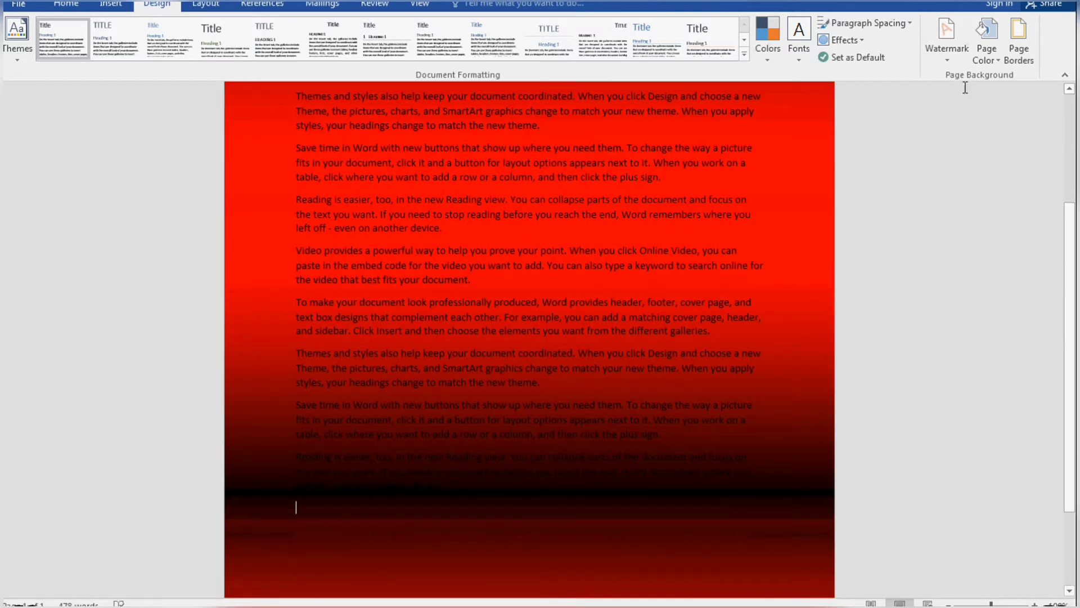
- Reopen Fill Effects and try a yellow one-colour gradient variant
click(986, 45)
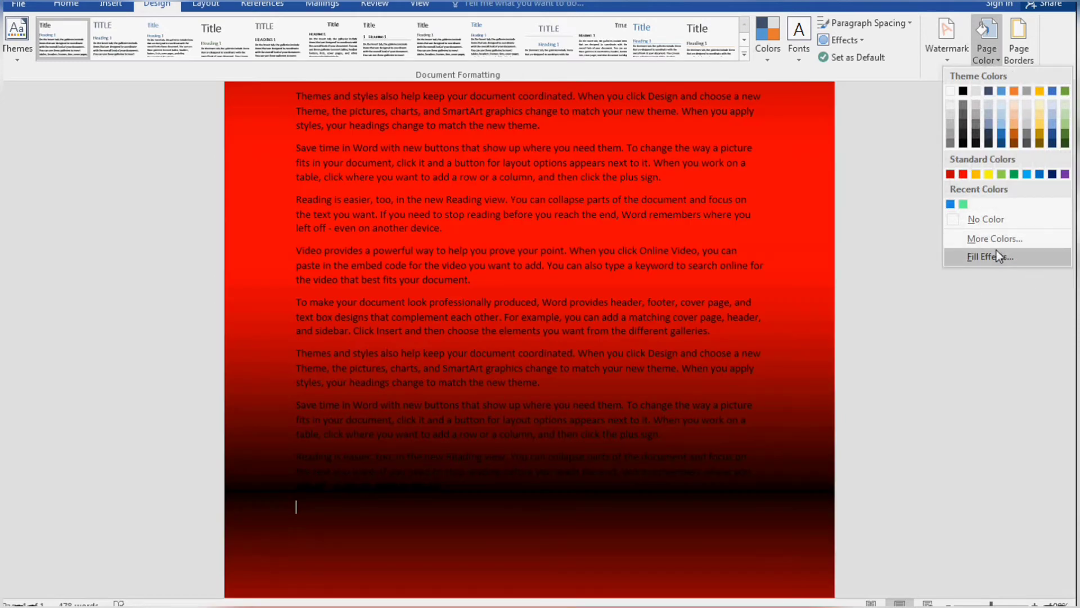
click(993, 256)
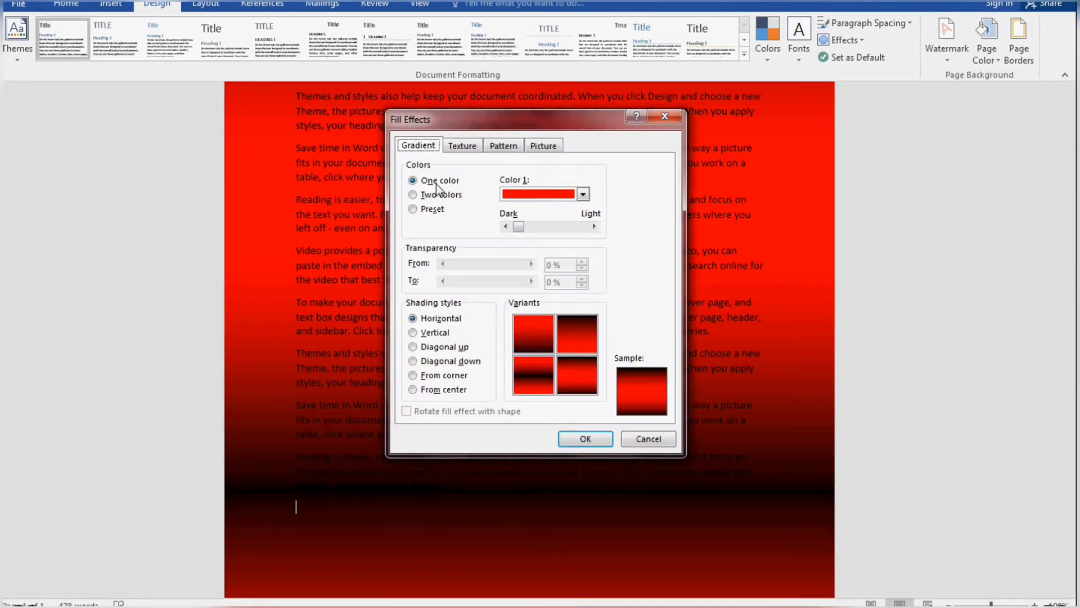
click(583, 194)
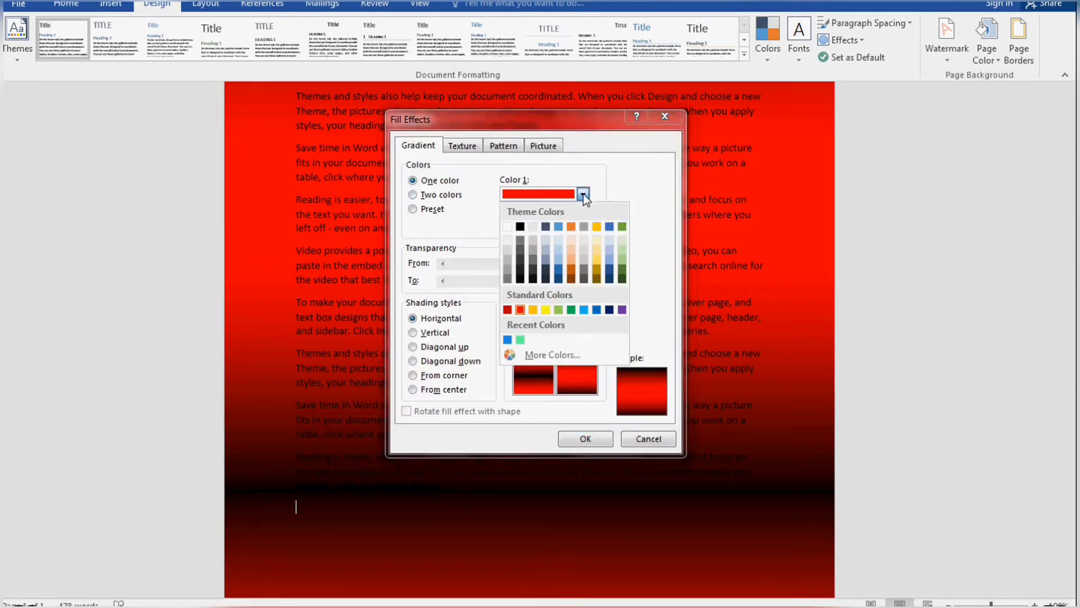
click(545, 310)
click(579, 366)
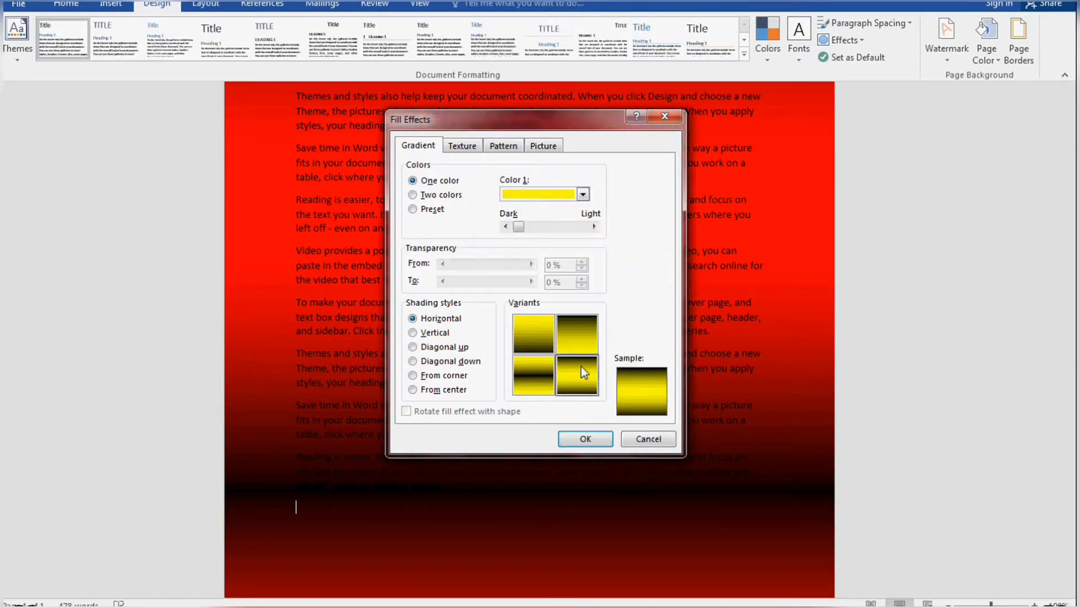
- Apply a two-colour gradient of dark blue and light gold with a horizontal variant
click(445, 195)
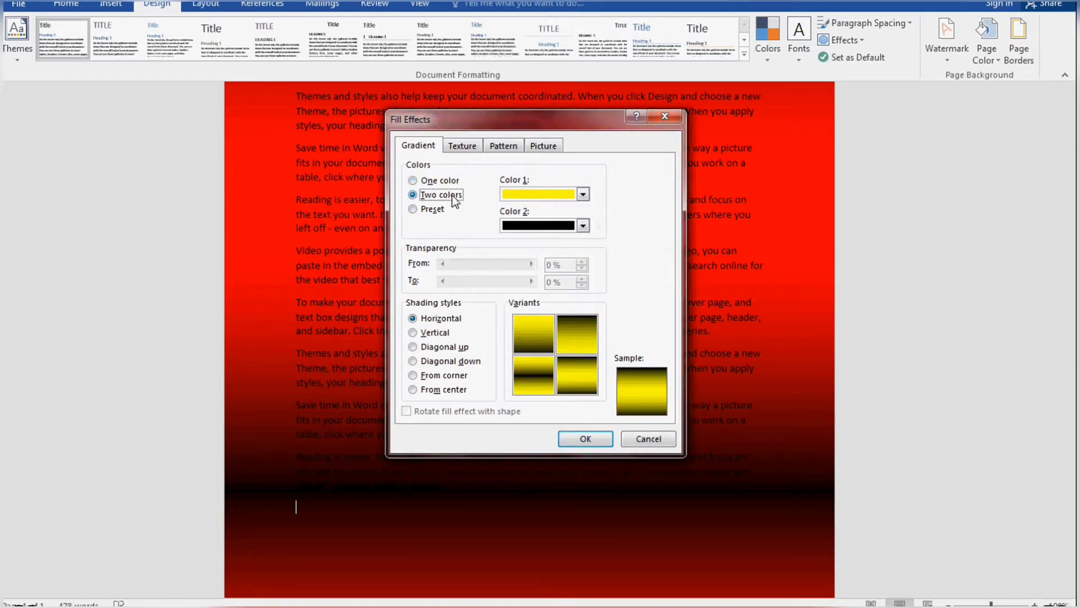
click(556, 192)
click(558, 273)
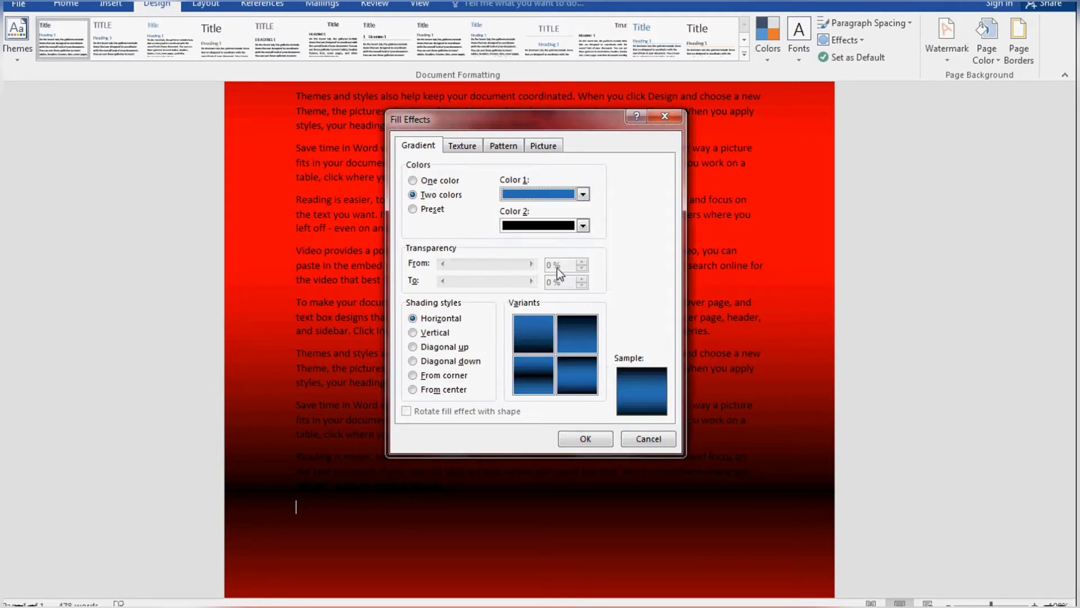
click(583, 226)
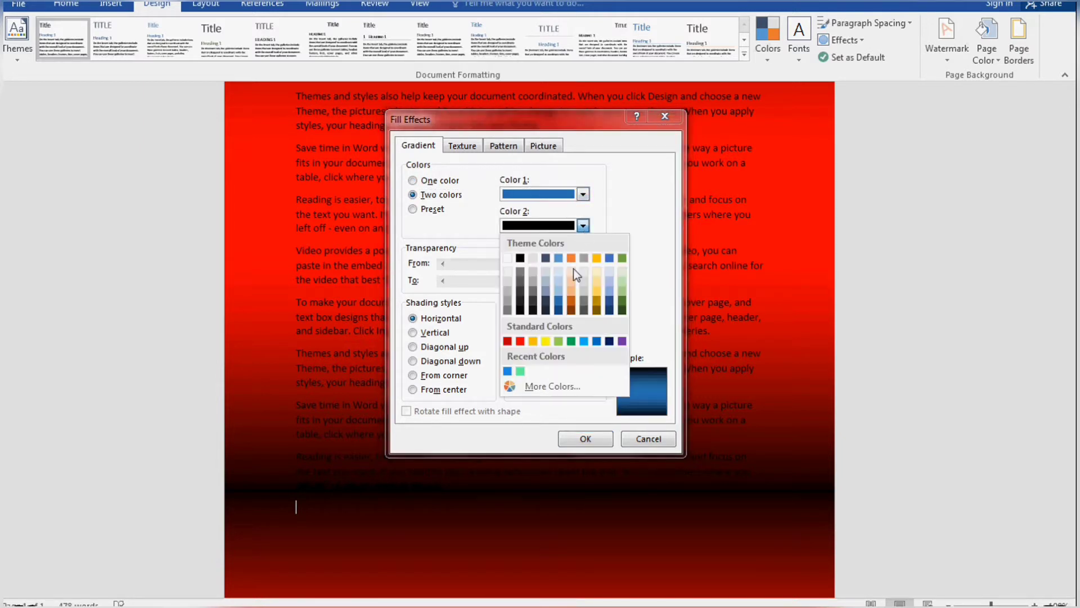
click(596, 291)
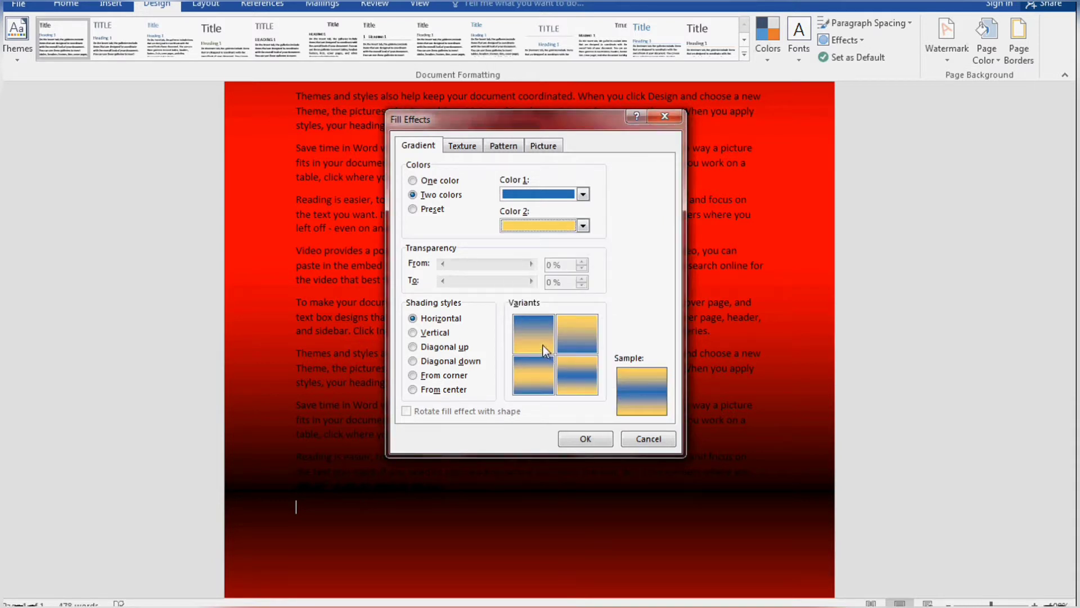
click(575, 367)
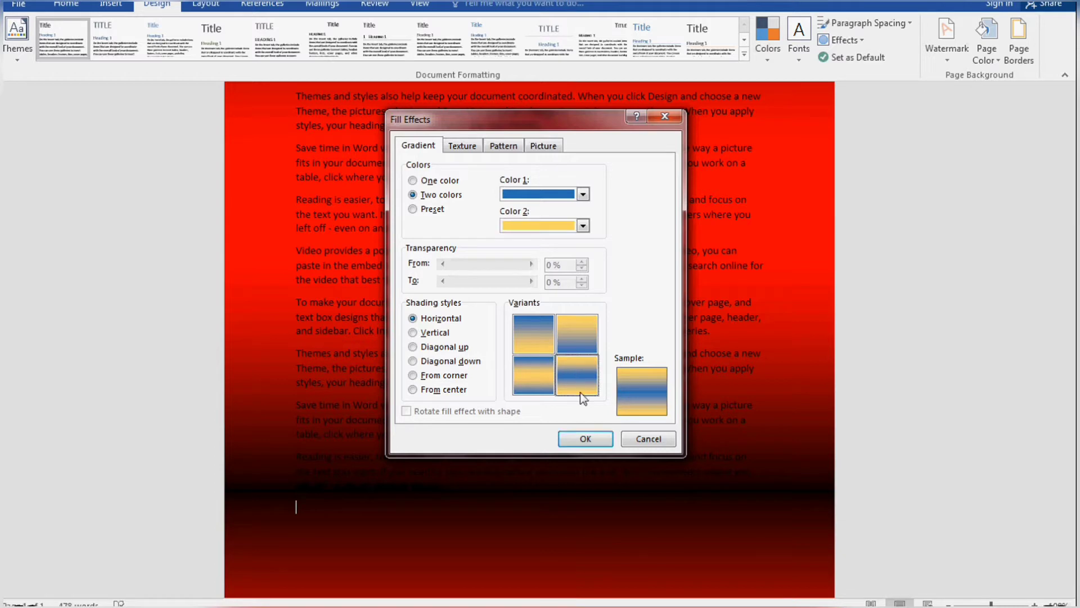
click(589, 440)
scroll(599, 350, down, 3)
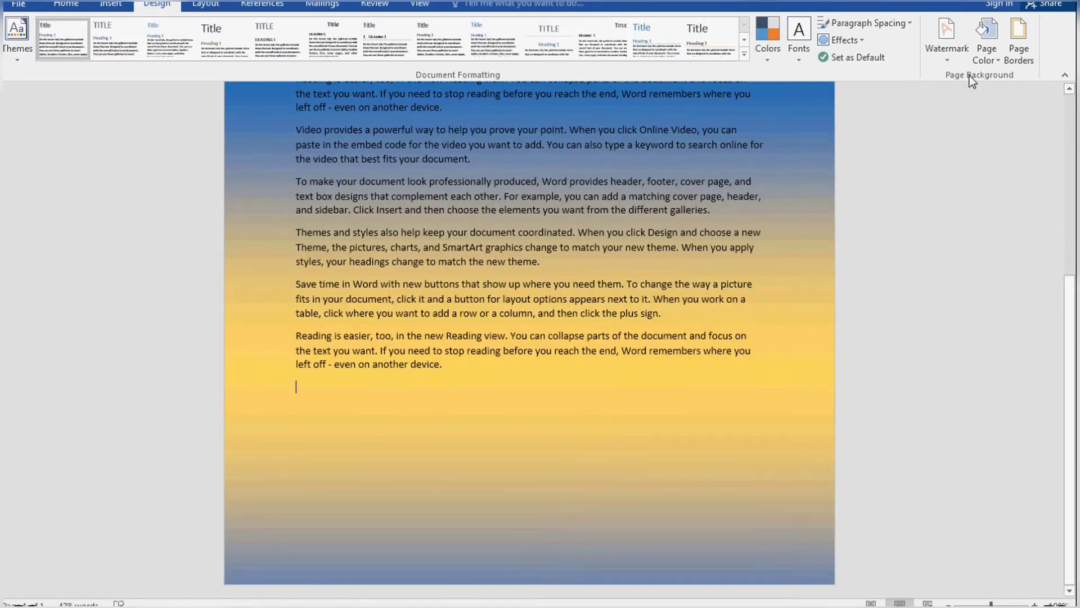
- Select the Fire preset gradient in Fill Effects after previewing Nightfall and Horizon
click(987, 49)
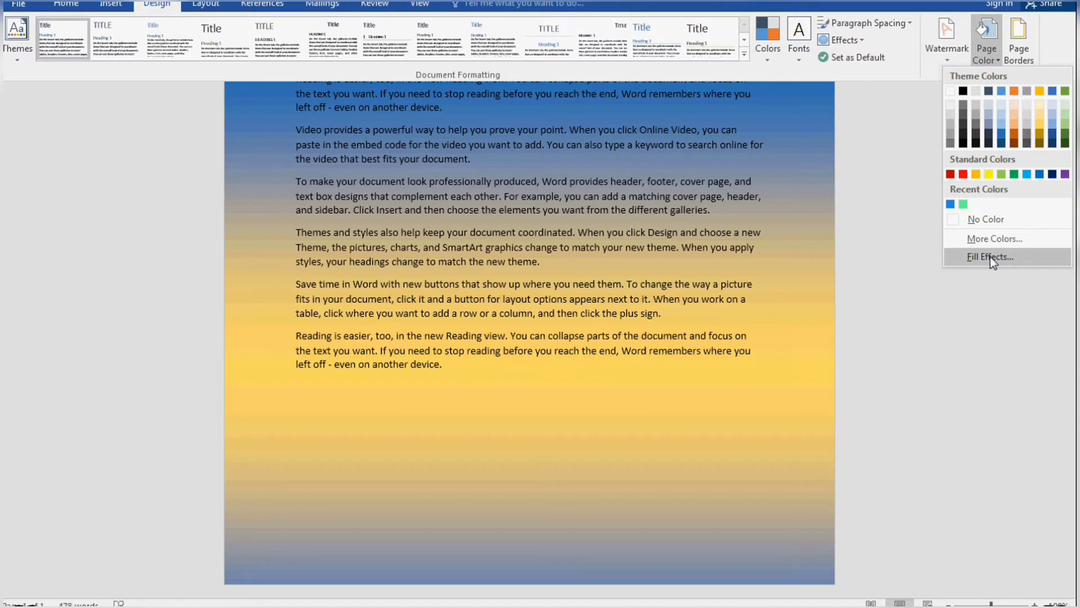
click(990, 256)
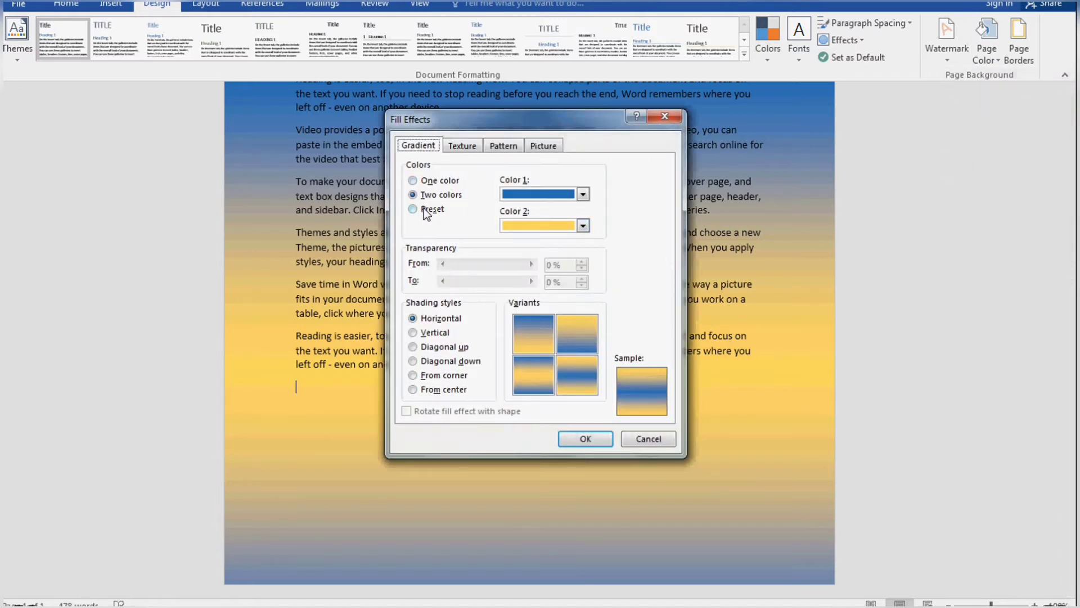
click(426, 209)
click(544, 198)
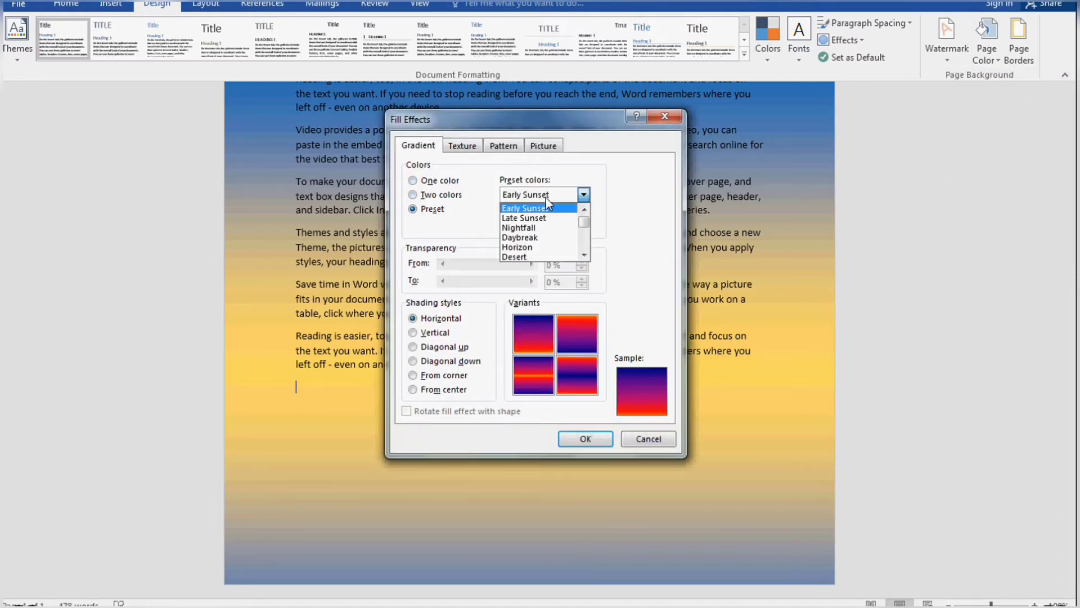
click(537, 228)
click(562, 200)
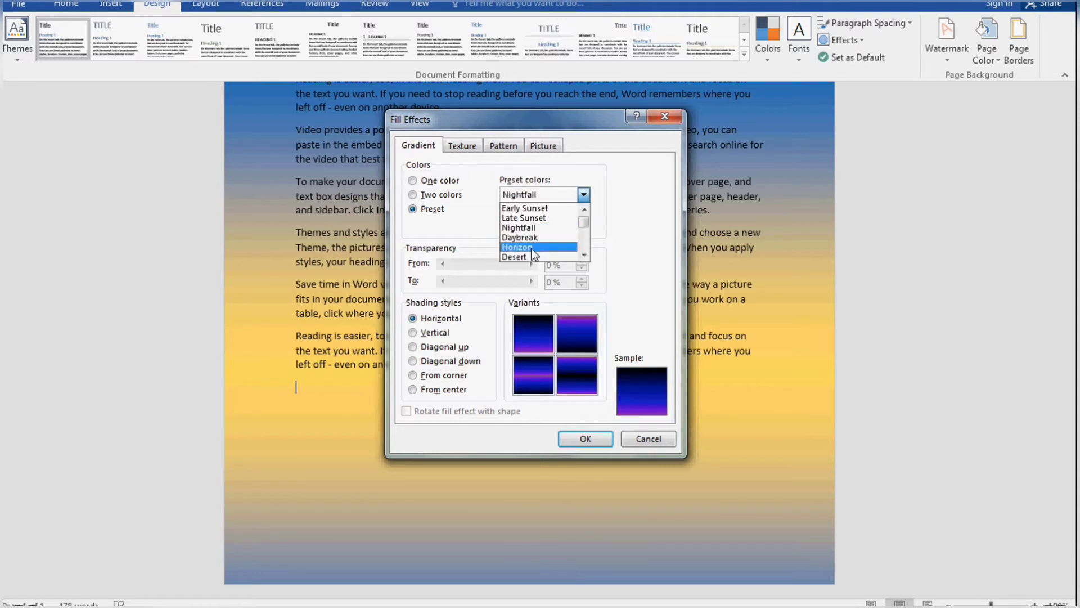
click(541, 247)
click(551, 199)
scroll(538, 260, down, 1)
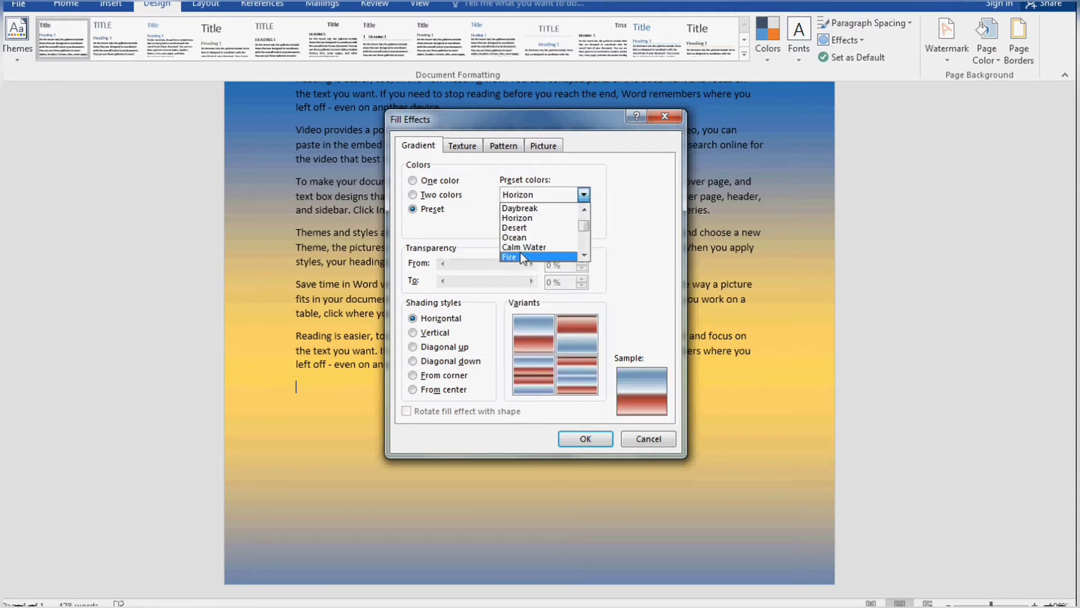
click(523, 256)
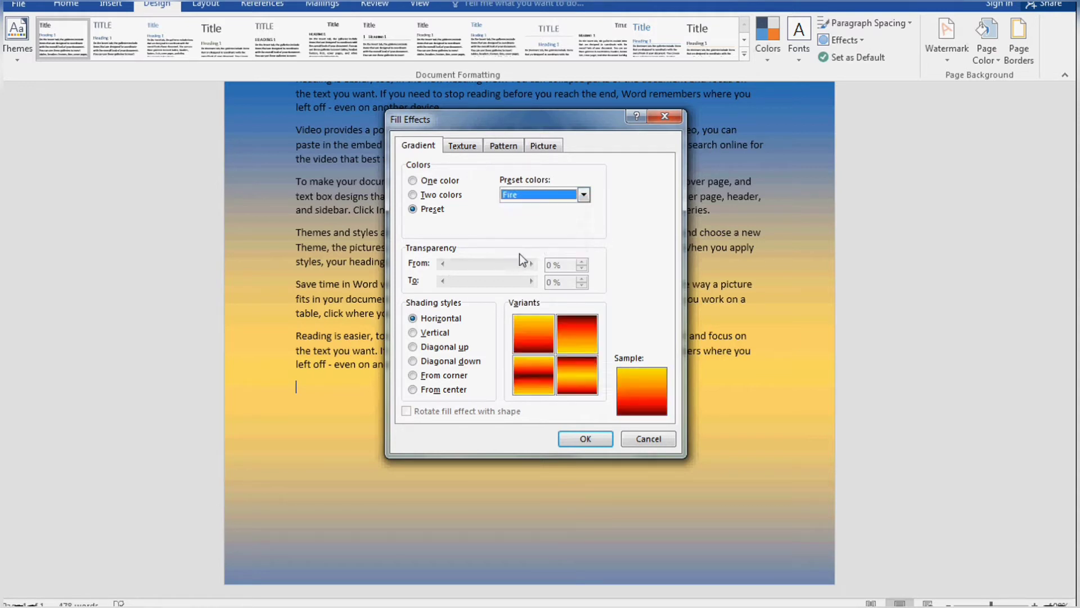
- Give the Fire gradient Diagonal up shading with the bottom-left variant and apply it
click(572, 370)
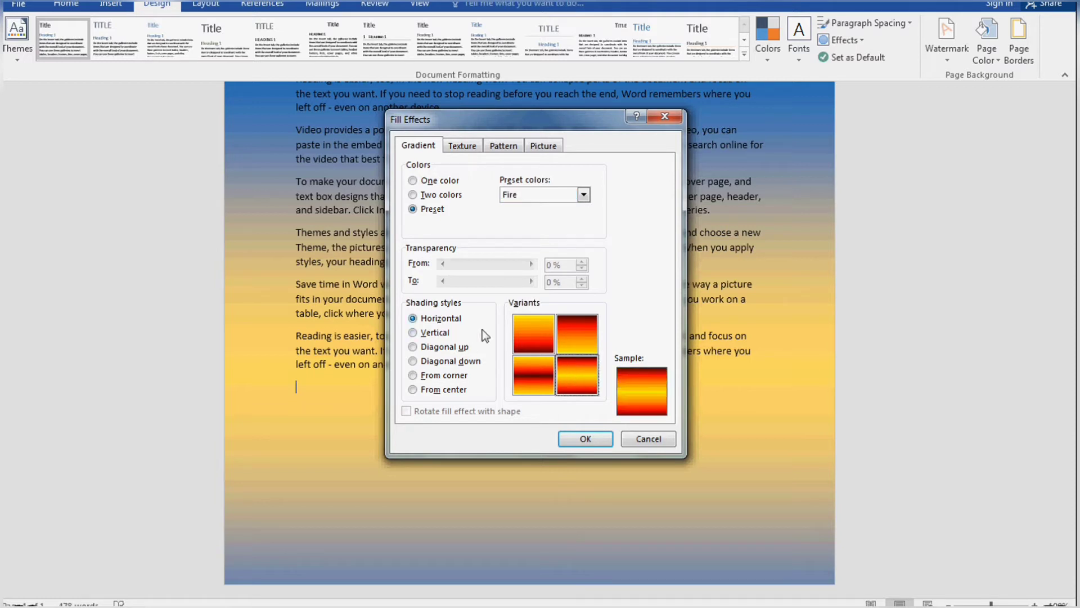
click(439, 335)
click(440, 347)
click(439, 362)
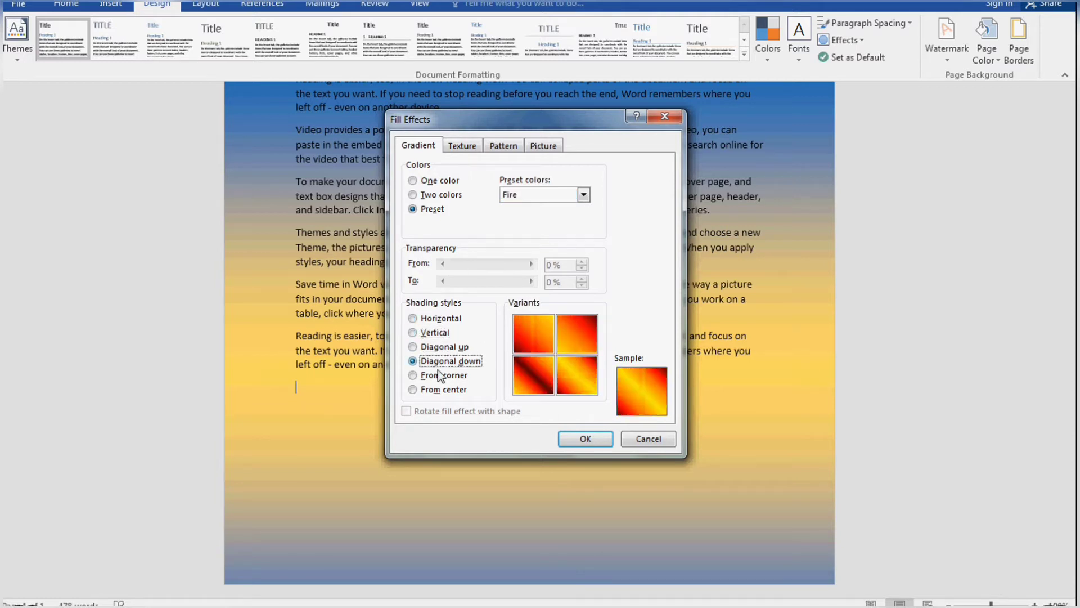
click(439, 375)
click(438, 390)
click(440, 361)
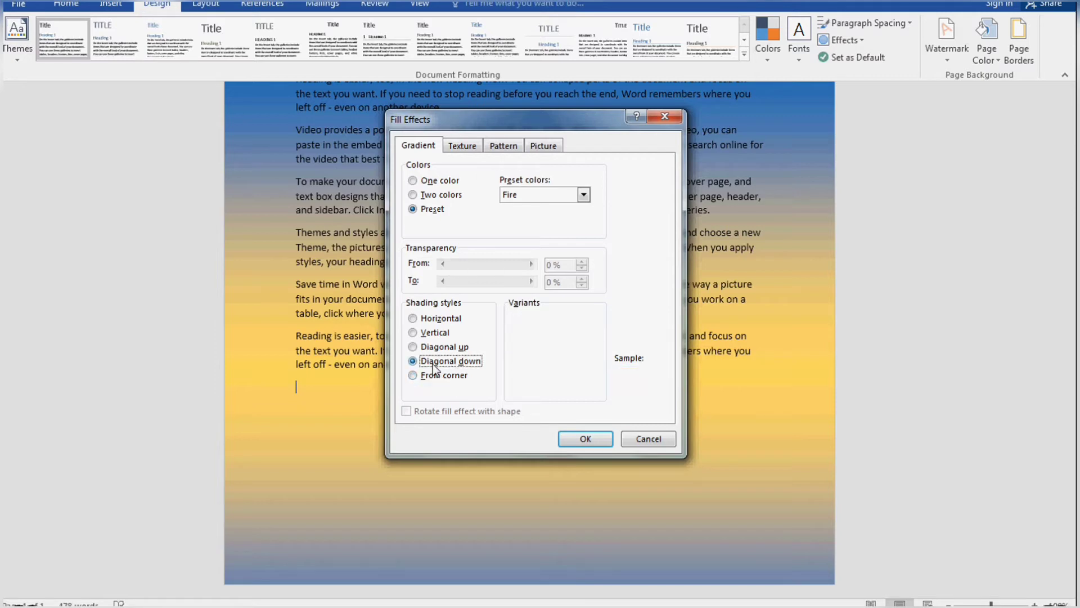
click(445, 348)
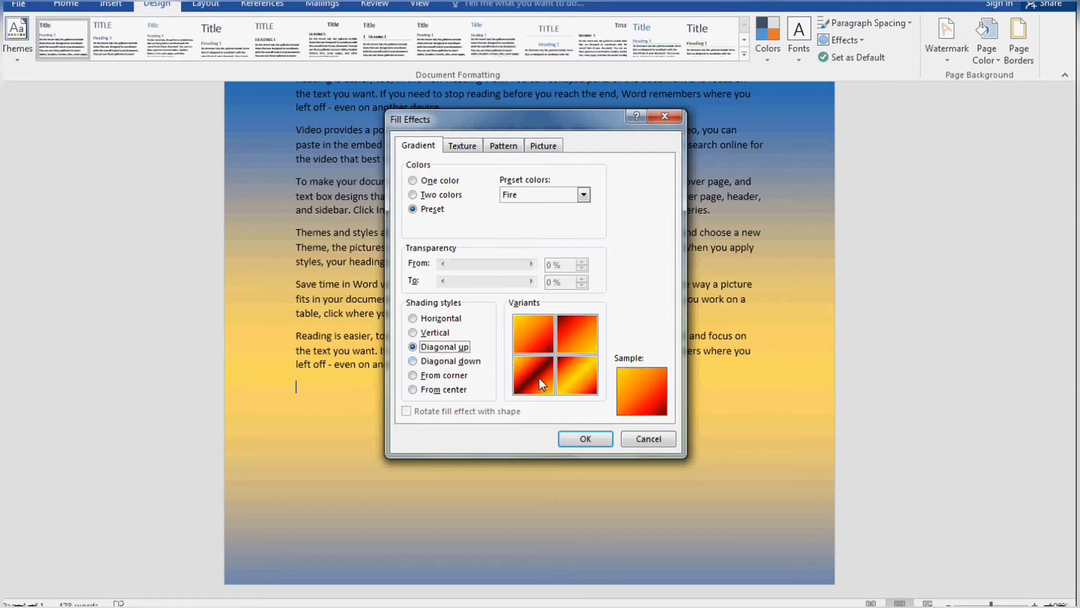
click(539, 378)
click(586, 438)
scroll(578, 363, up, 3)
scroll(578, 363, up, 3)
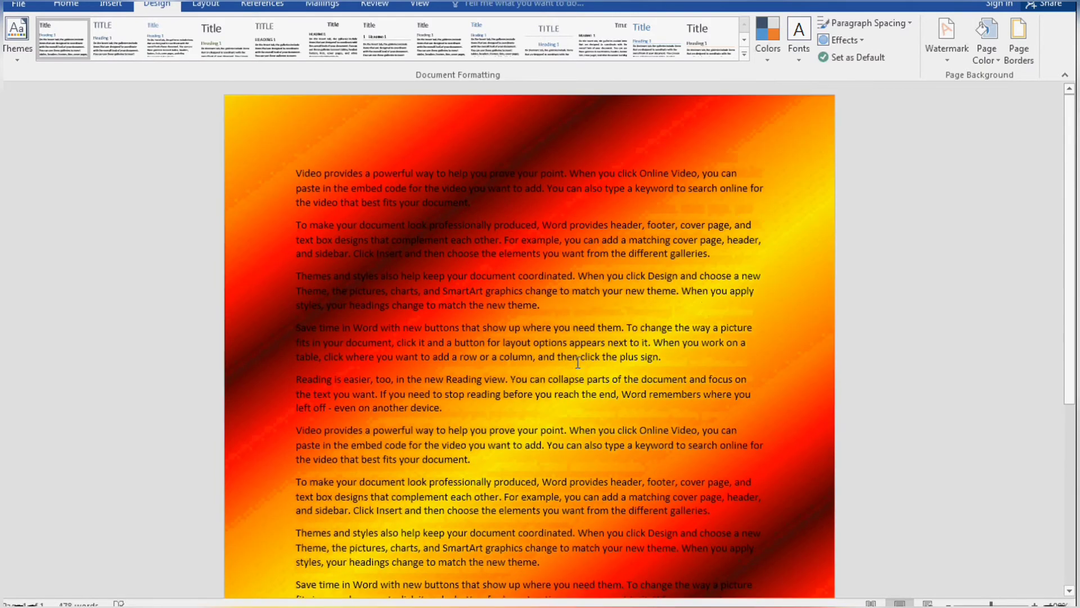
- Pick Cork from the Fill Effects textures, after previewing White marble, and apply it
click(984, 59)
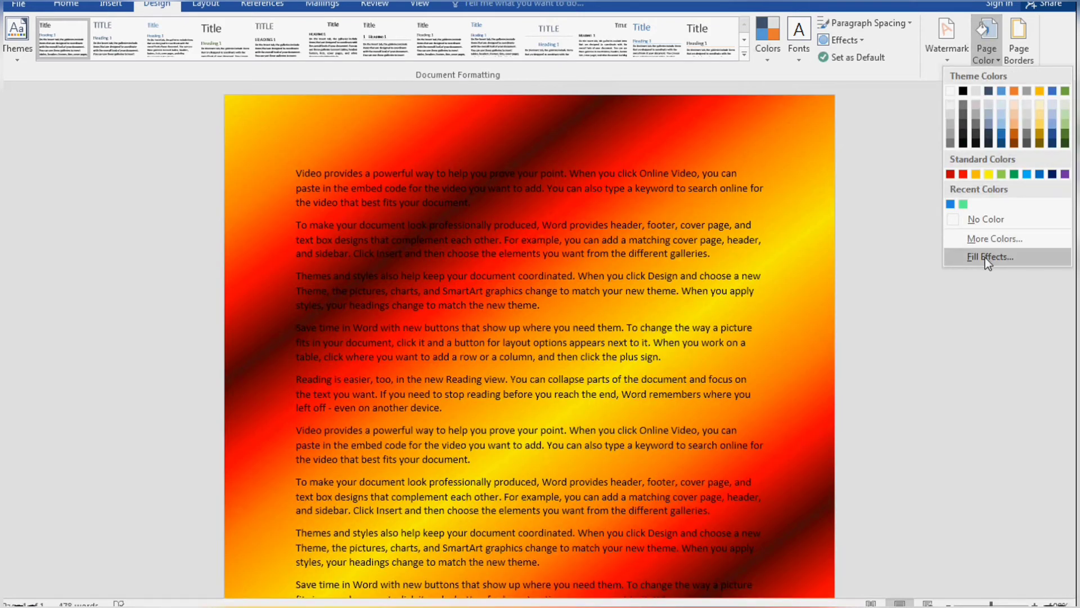
click(985, 257)
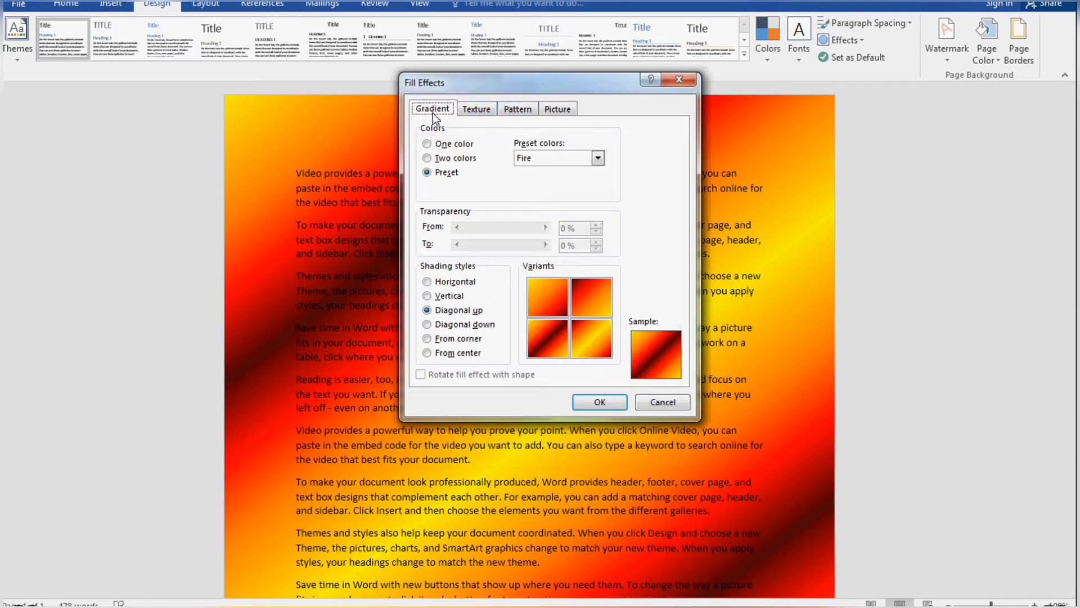
click(476, 109)
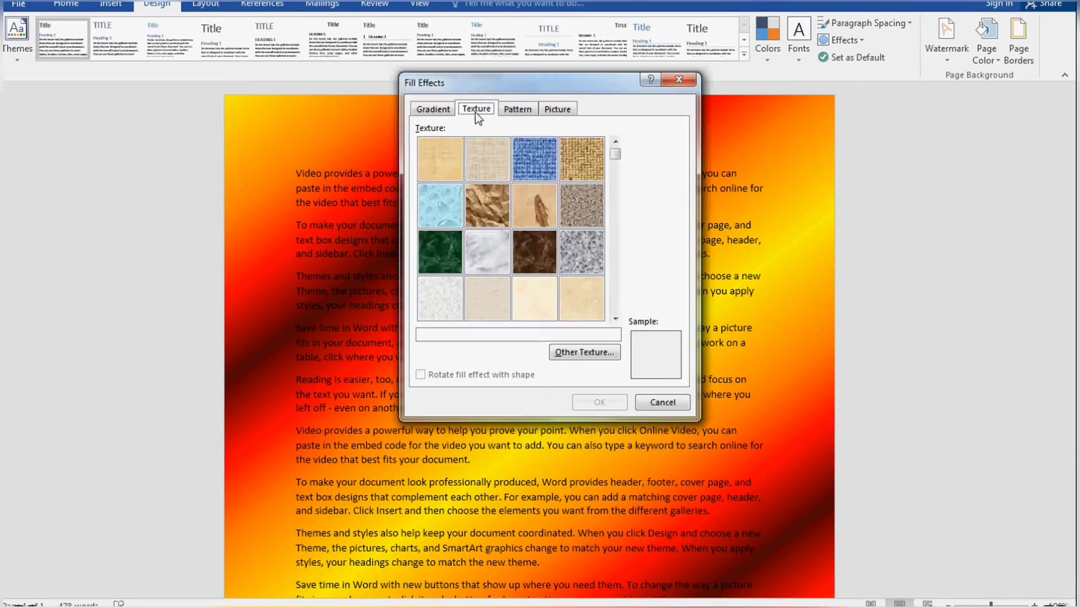
click(489, 251)
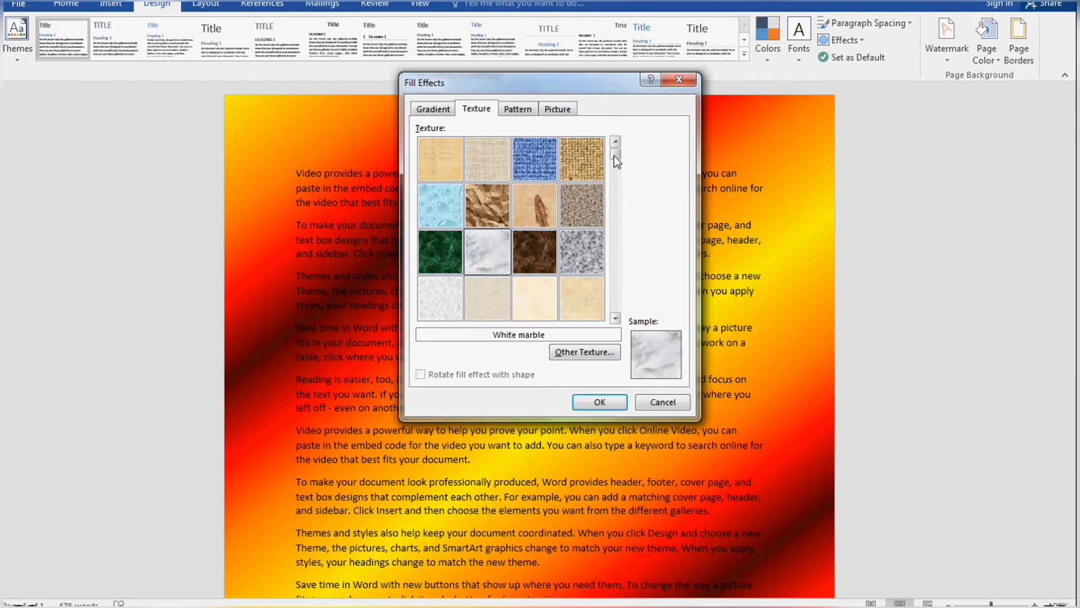
drag(614, 189, 618, 253)
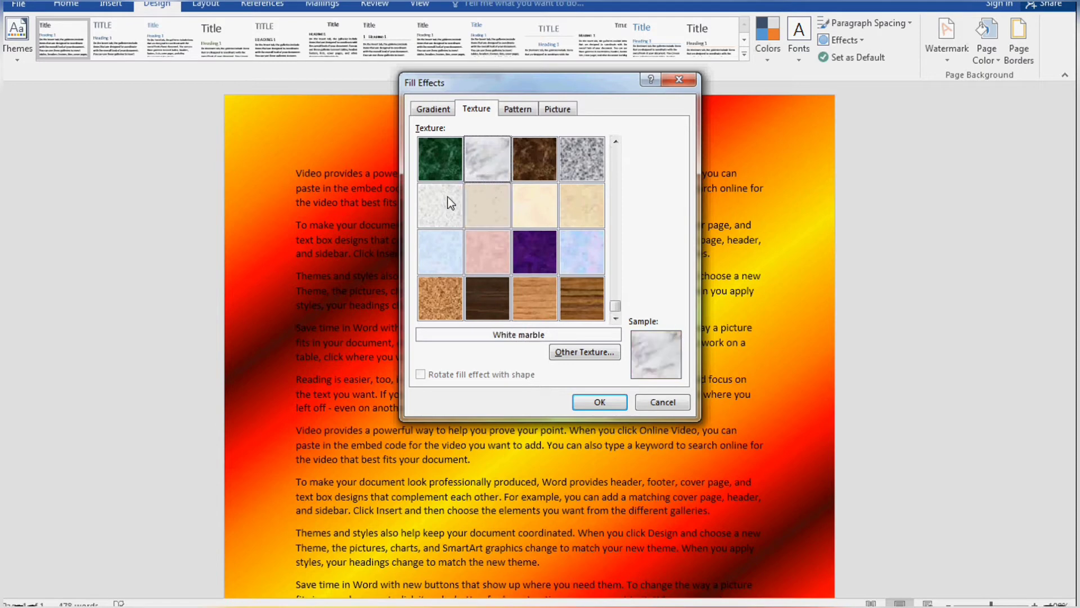
click(464, 301)
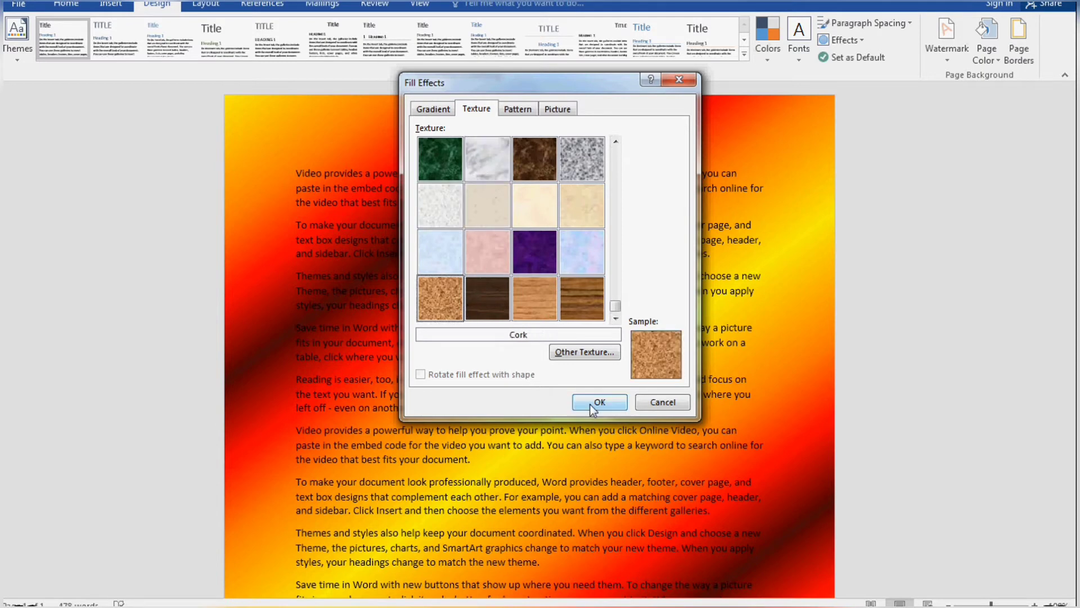
click(590, 403)
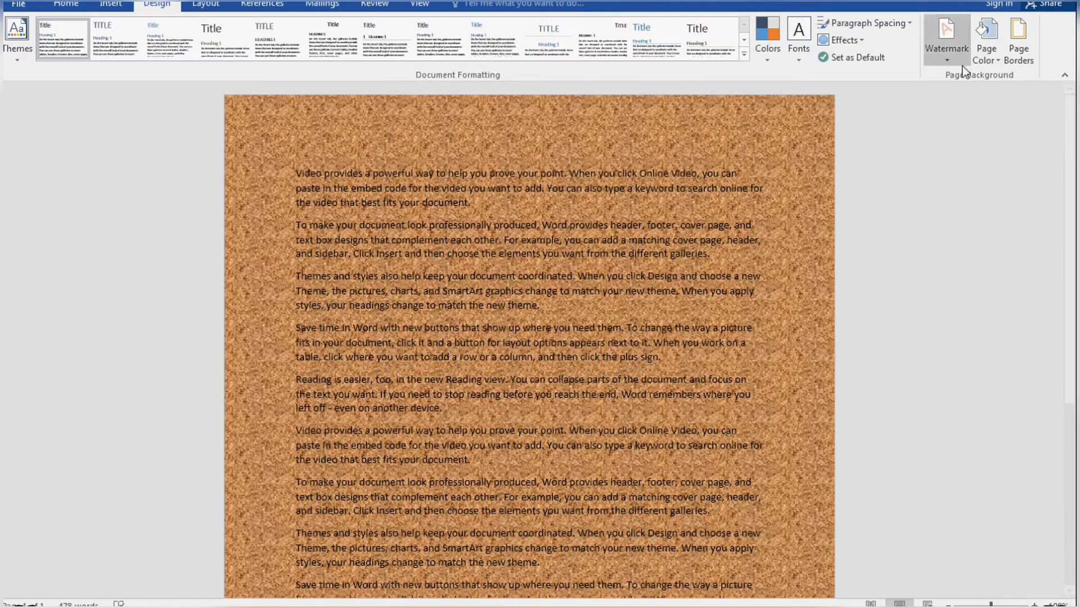
click(984, 59)
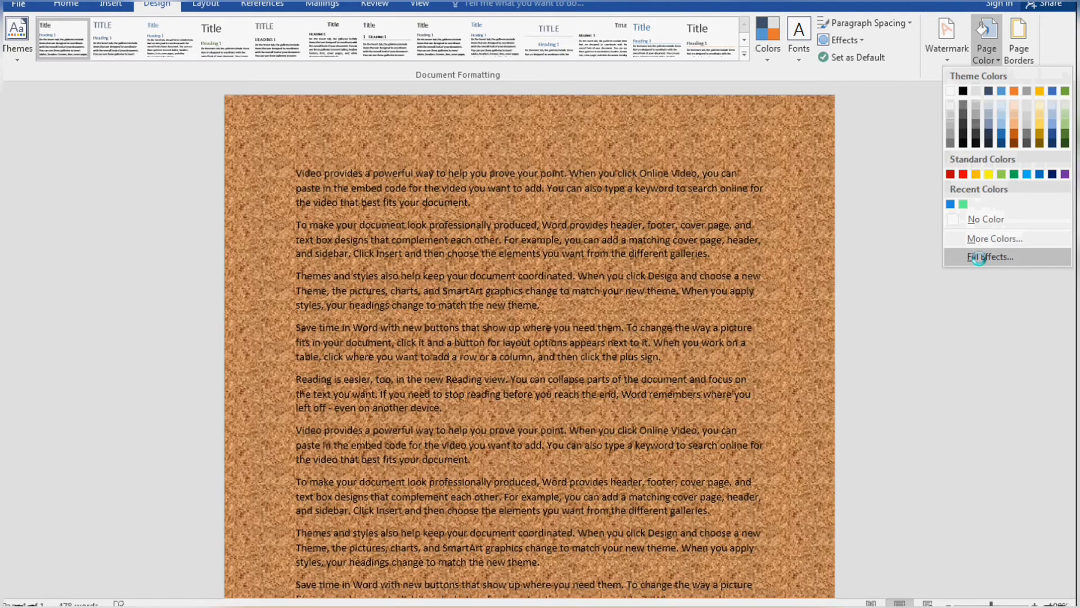
- Apply the Wide downward diagonal pattern with red foreground and green background
click(990, 256)
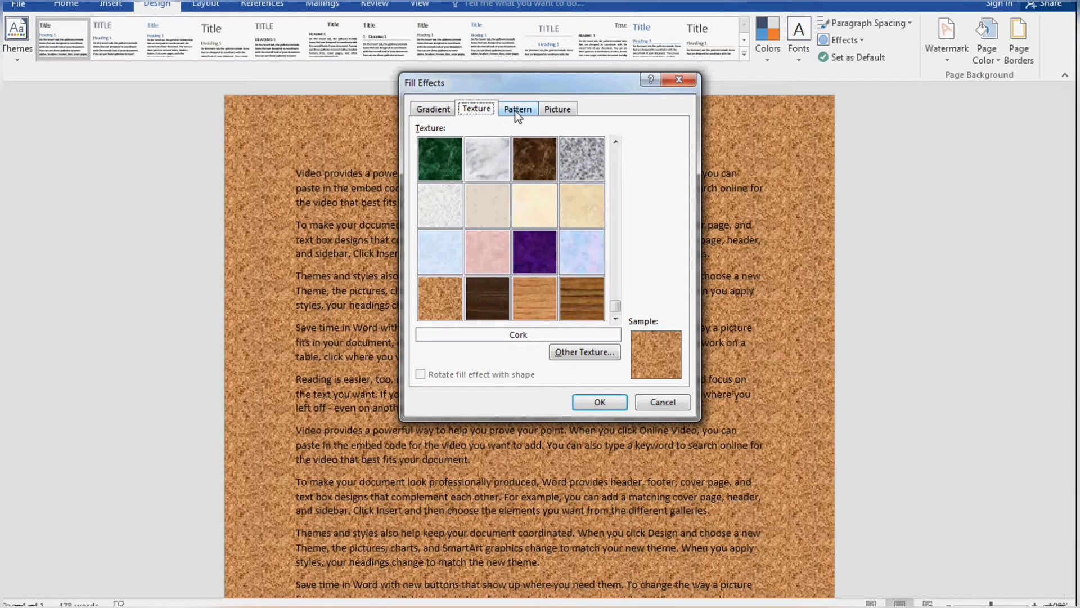
click(515, 110)
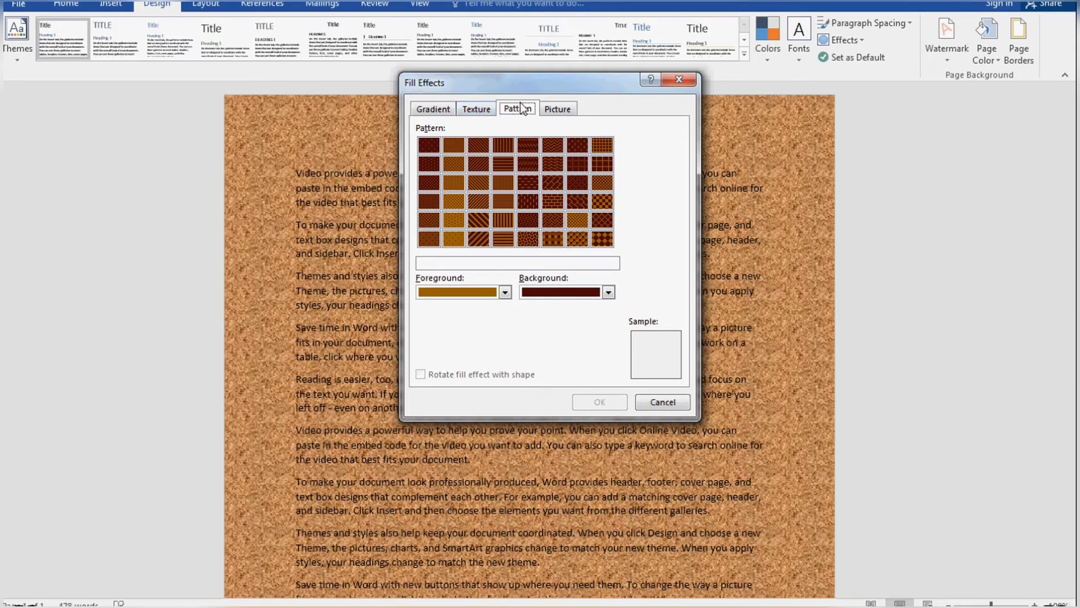
click(478, 219)
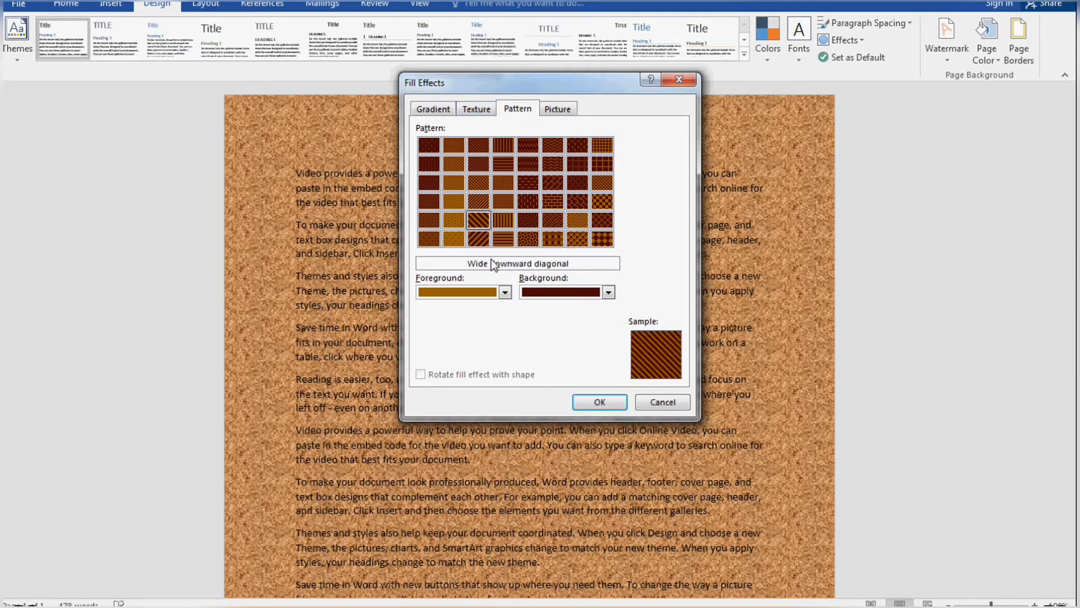
click(503, 294)
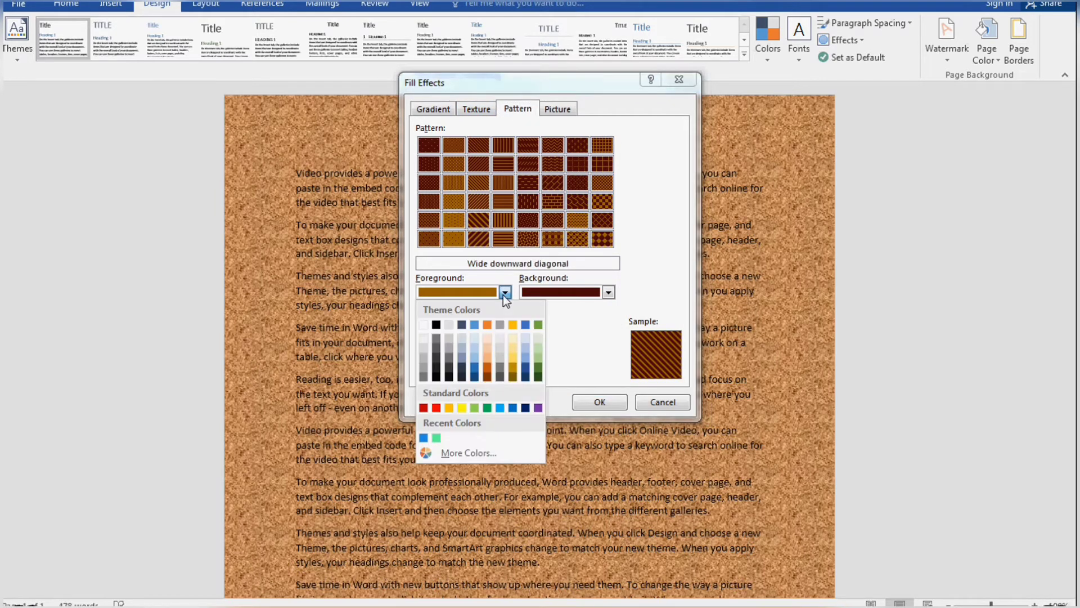
click(436, 408)
click(566, 296)
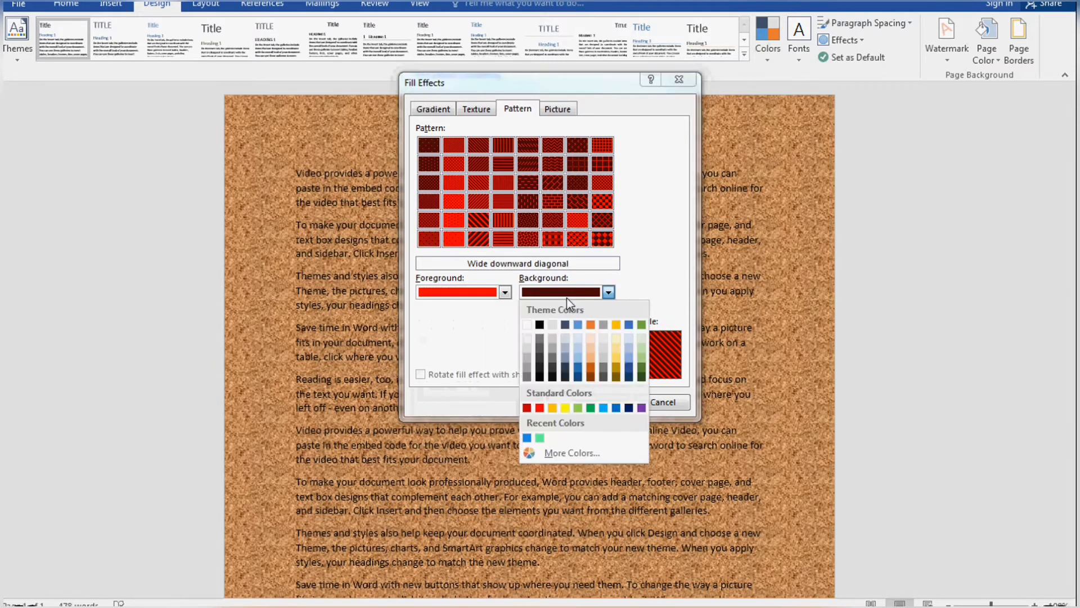
click(591, 408)
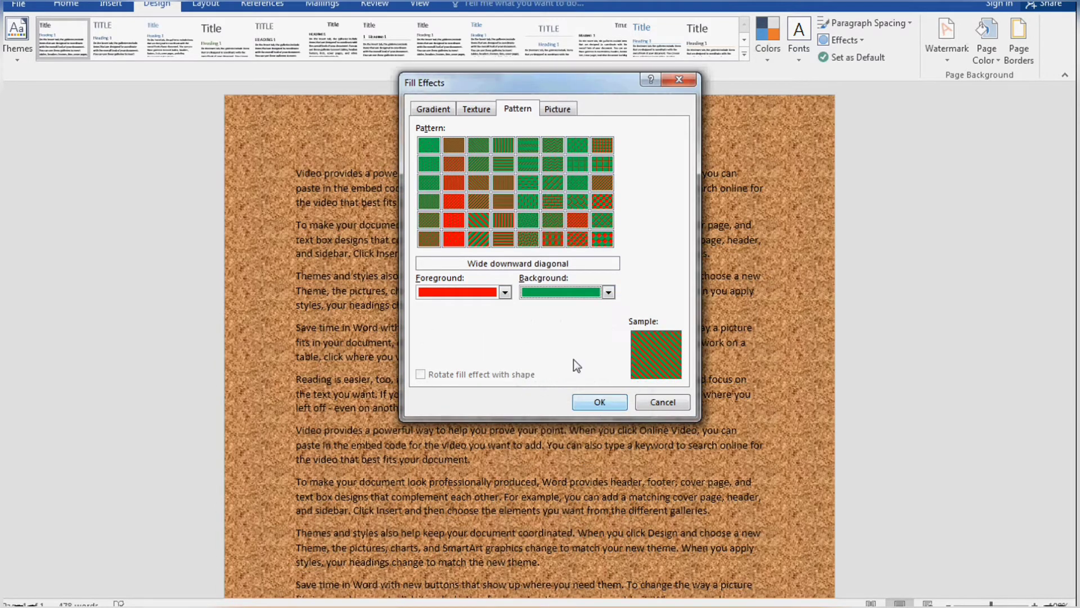
click(598, 401)
scroll(892, 88, down, 3)
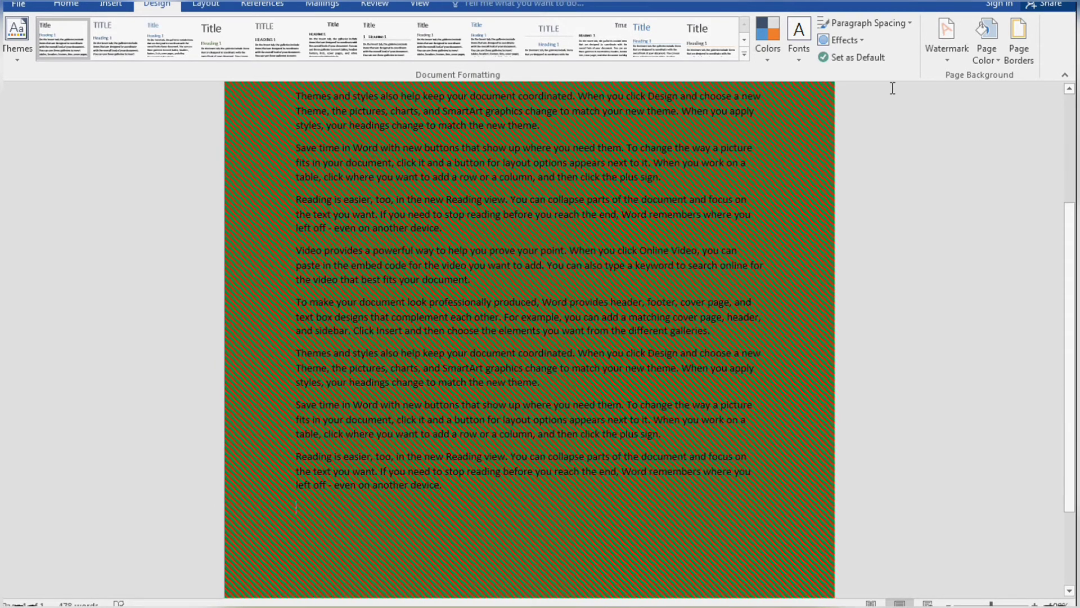
- Choose the Lighthouse photo from Sample Pictures as the Fill Effects picture and apply it
click(987, 52)
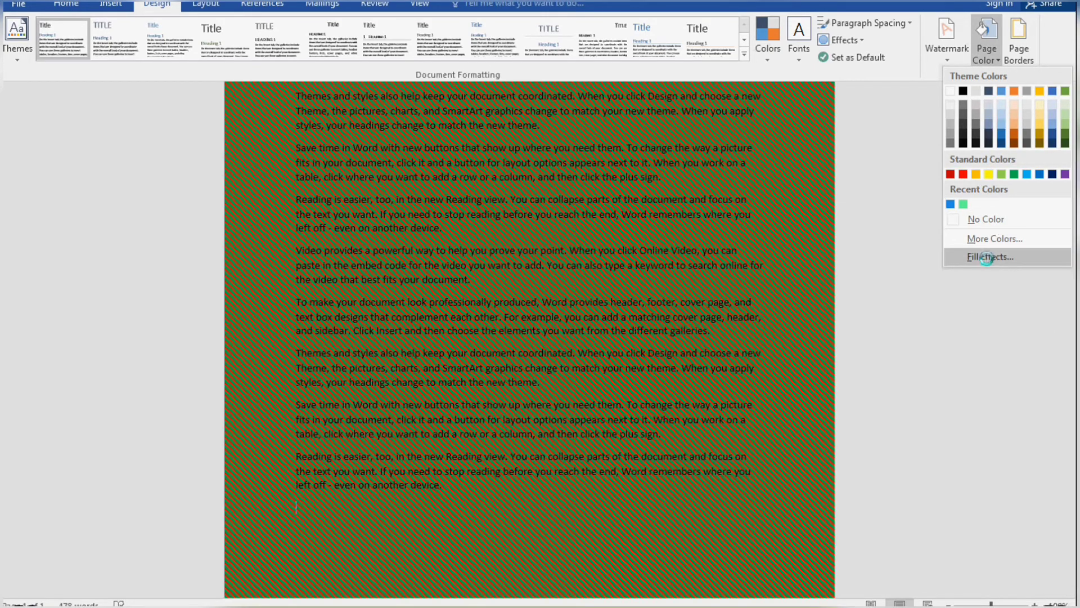
click(991, 258)
click(556, 113)
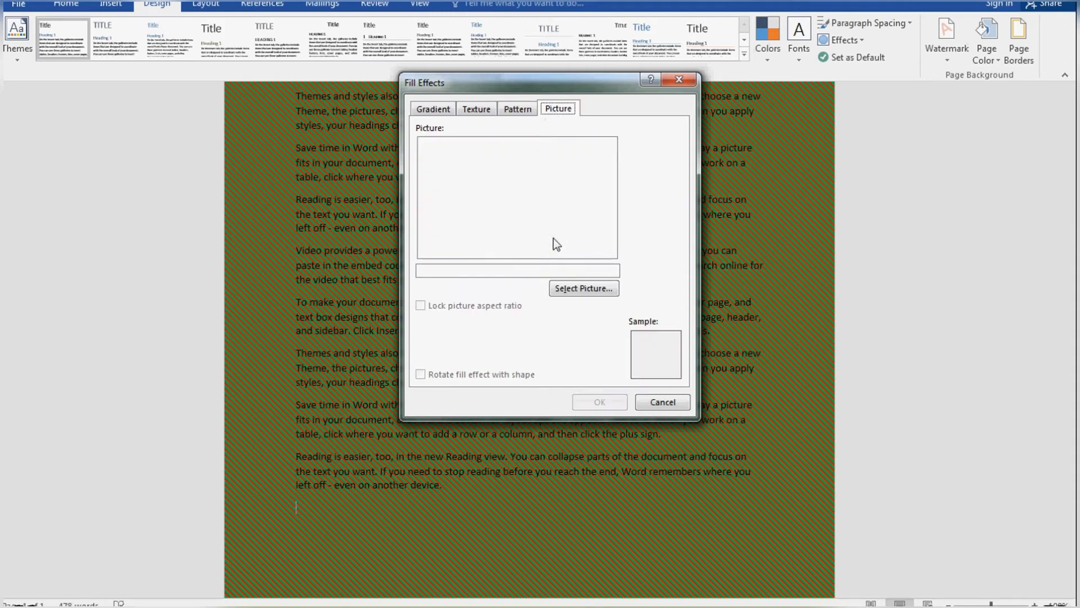
click(579, 292)
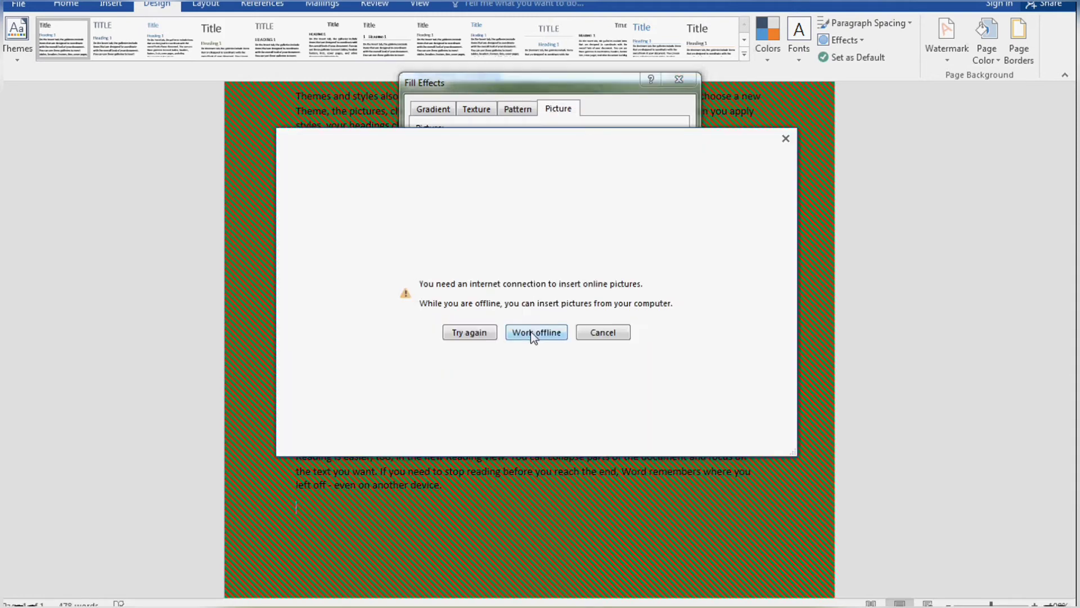
click(531, 332)
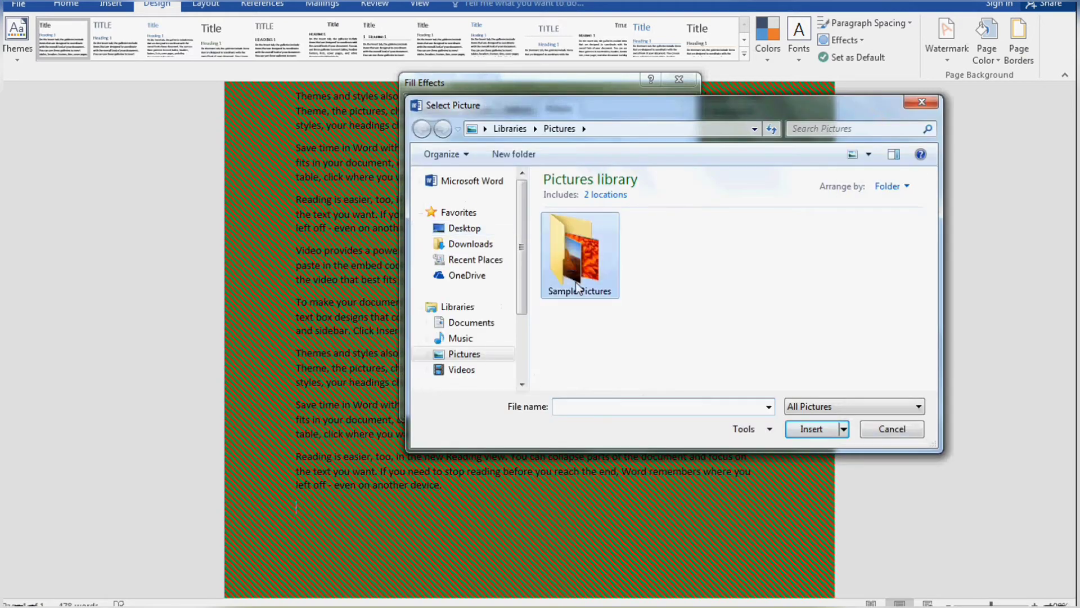
double_click(579, 256)
click(580, 337)
click(811, 429)
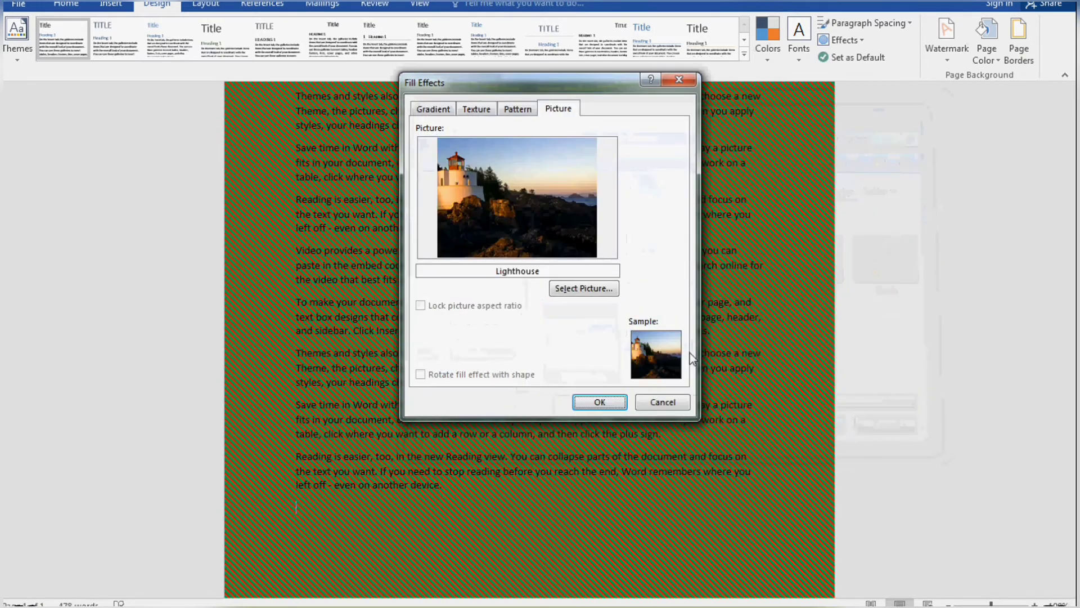
click(600, 402)
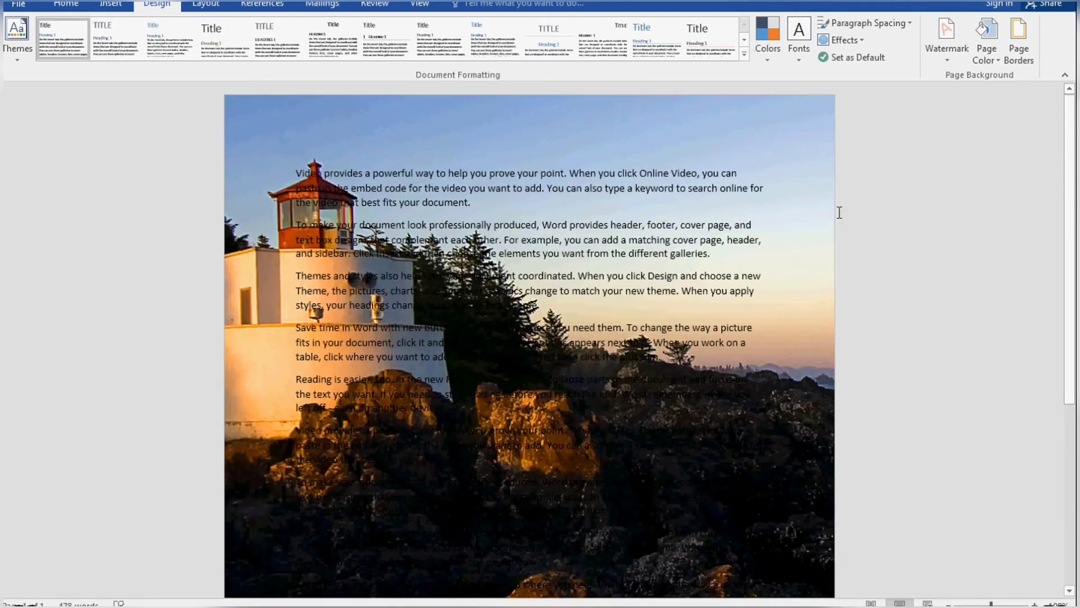
click(987, 66)
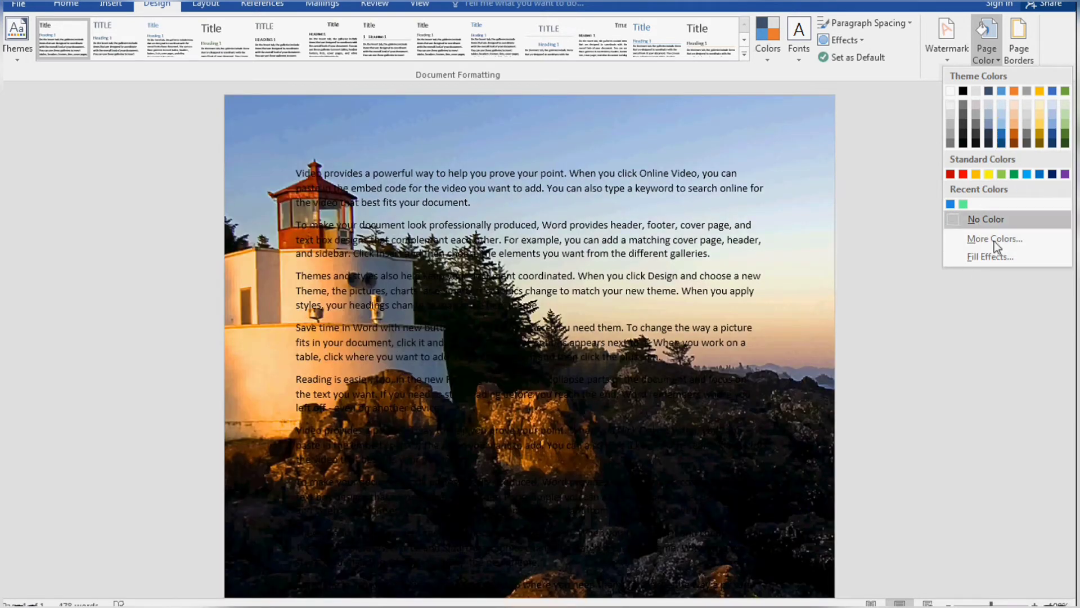
click(992, 256)
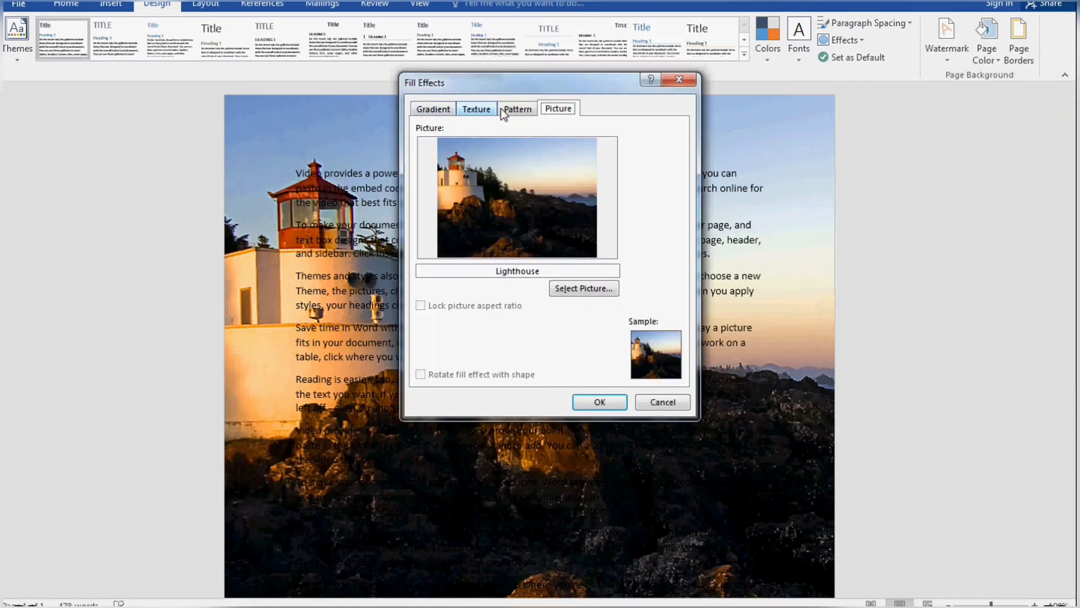
click(661, 402)
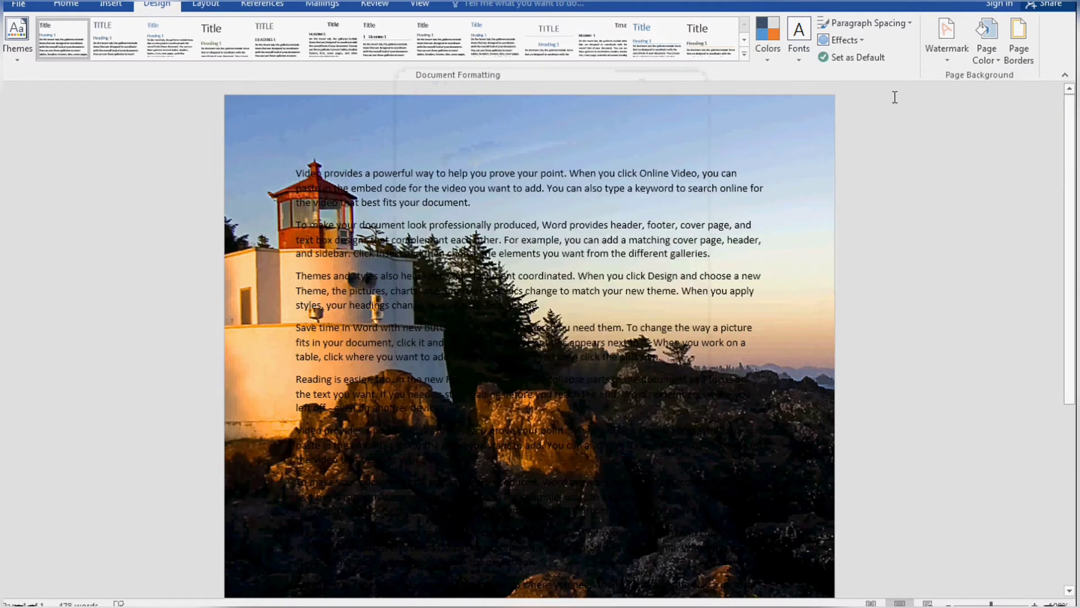
click(984, 61)
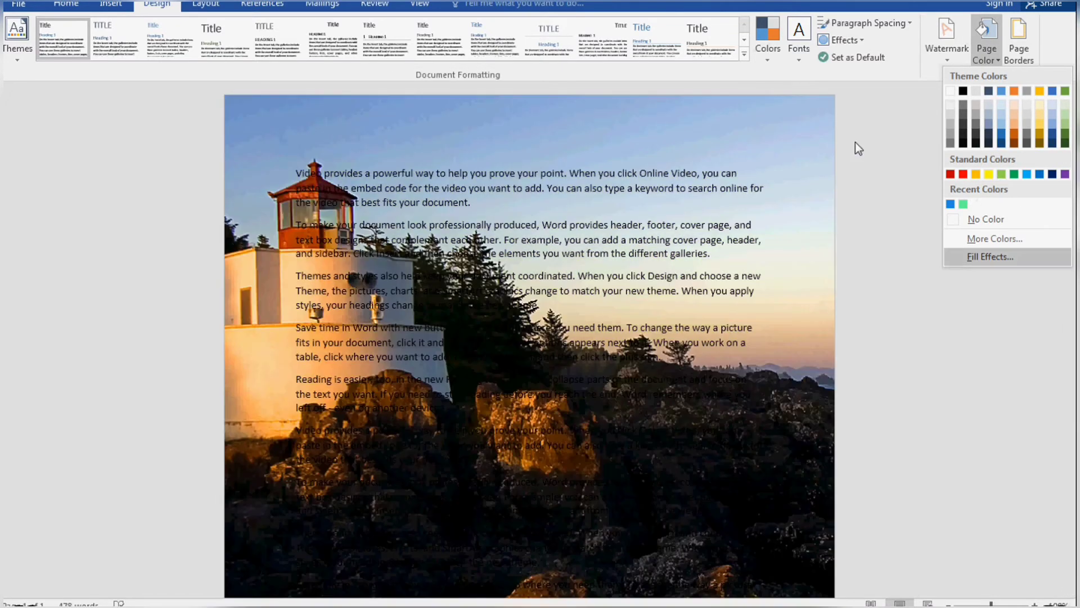
click(748, 45)
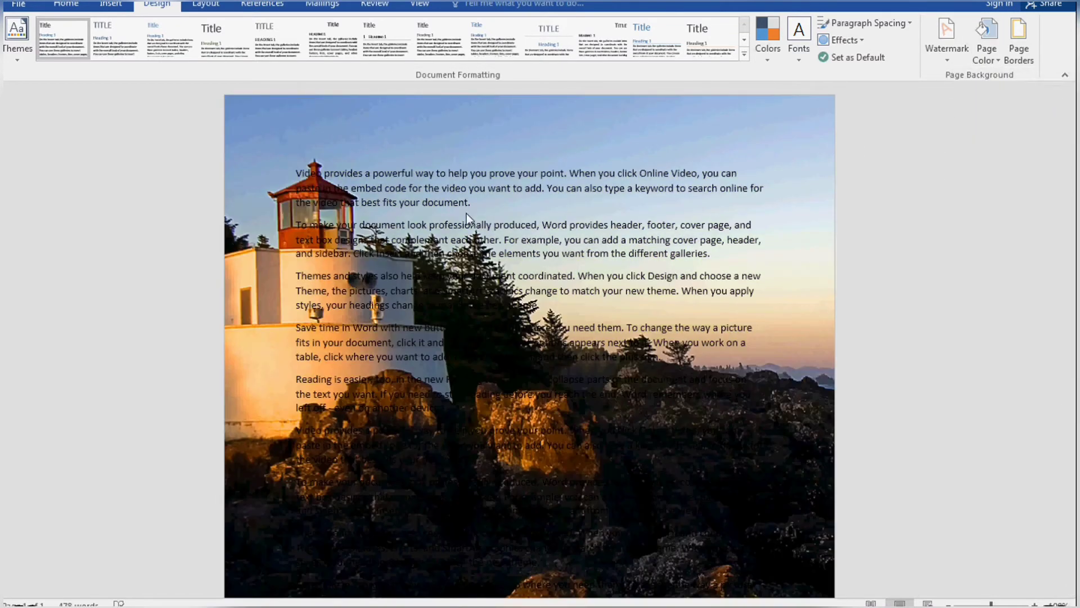
click(21, 6)
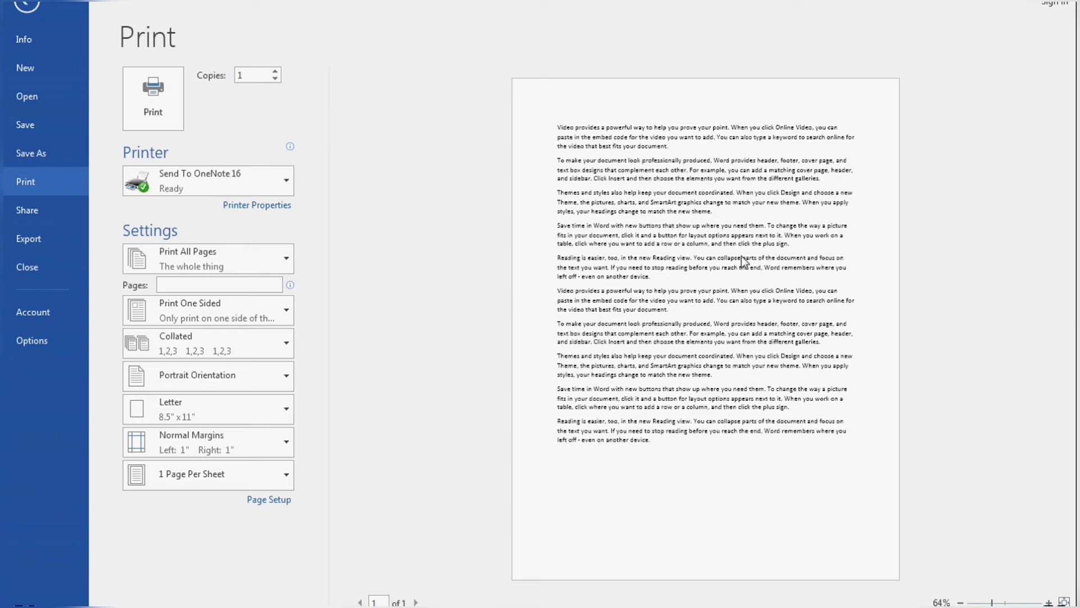
- Leave the print preview and open the File Info page, which lists 478 words and 7 minutes of editing
click(32, 7)
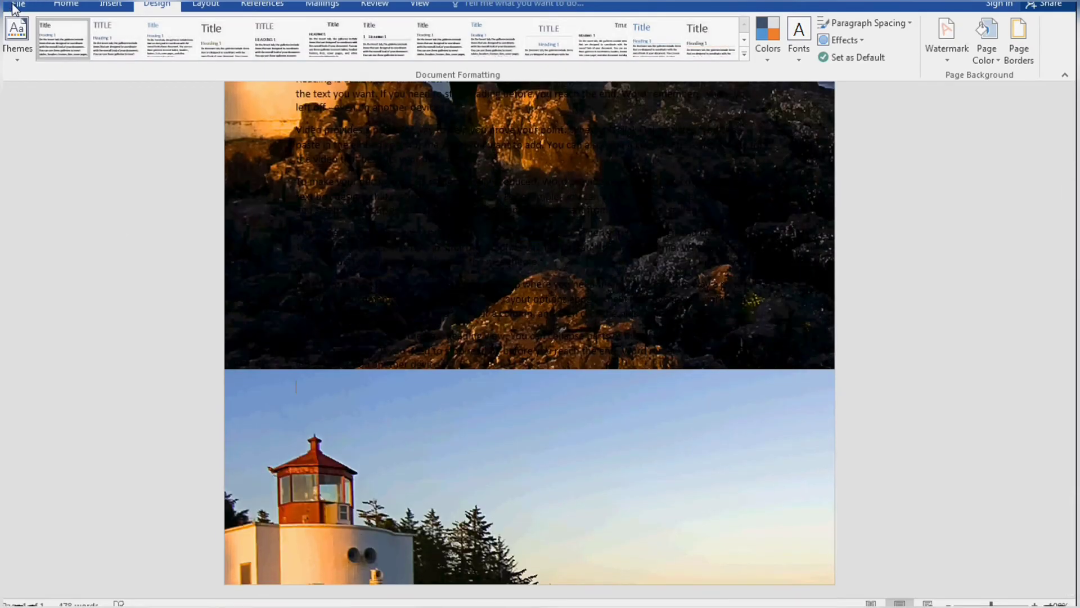
click(8, 7)
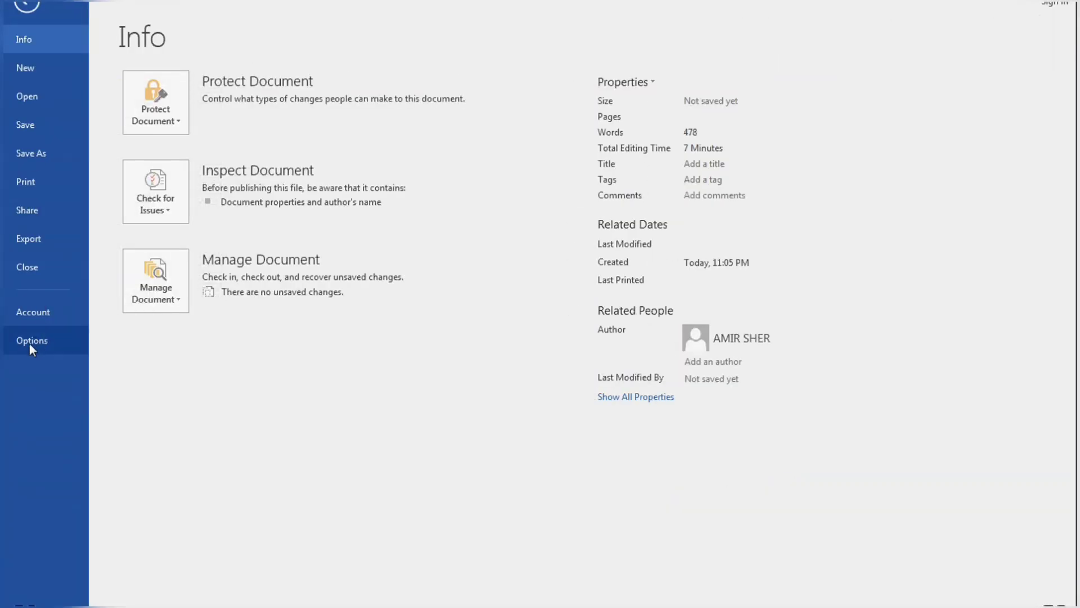
- Turn on 'Print background colors and images' in Word Options under Display
click(44, 342)
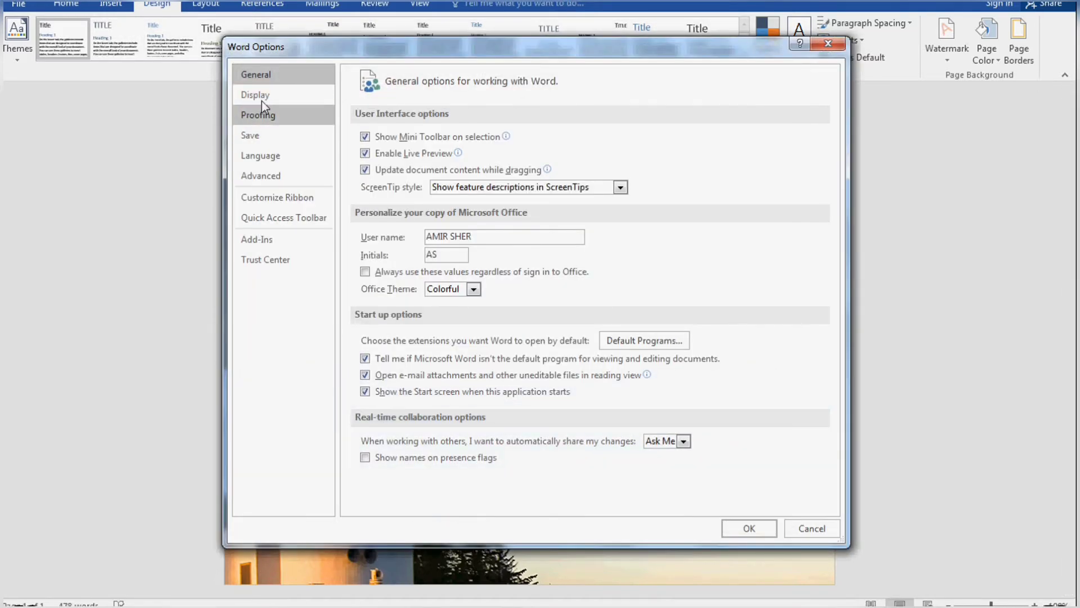
click(262, 96)
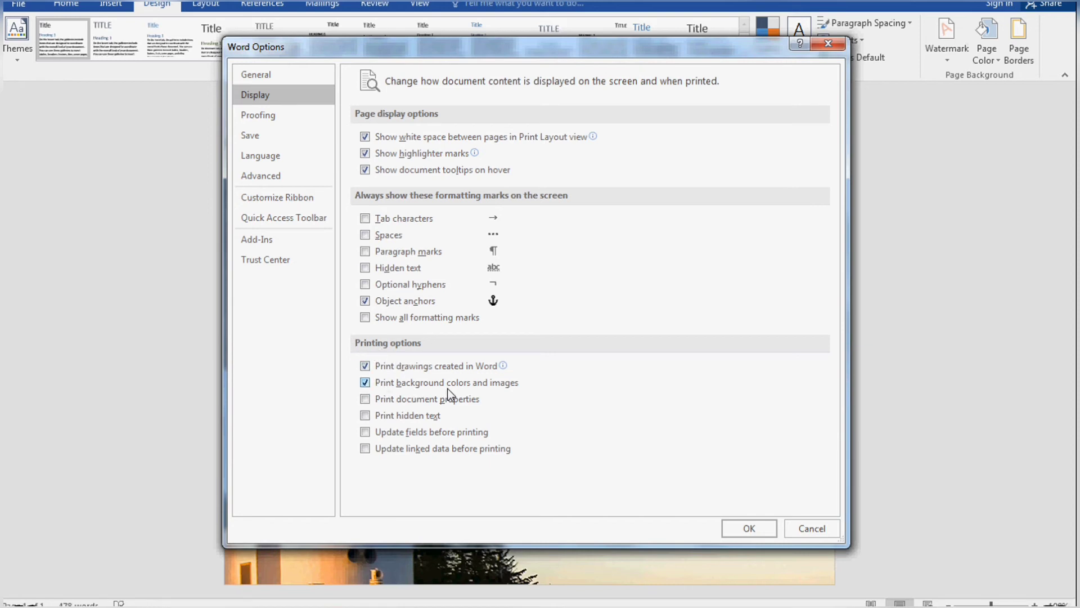
click(754, 529)
- Confirm the print preview now shows the Lighthouse photo behind the text, then return to the document
click(19, 5)
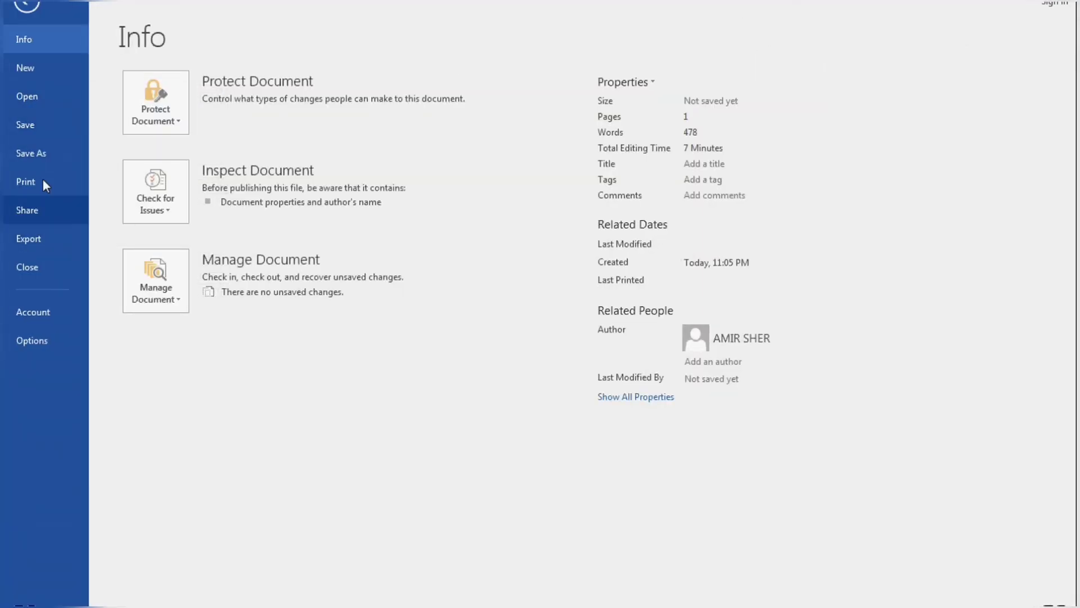
click(44, 180)
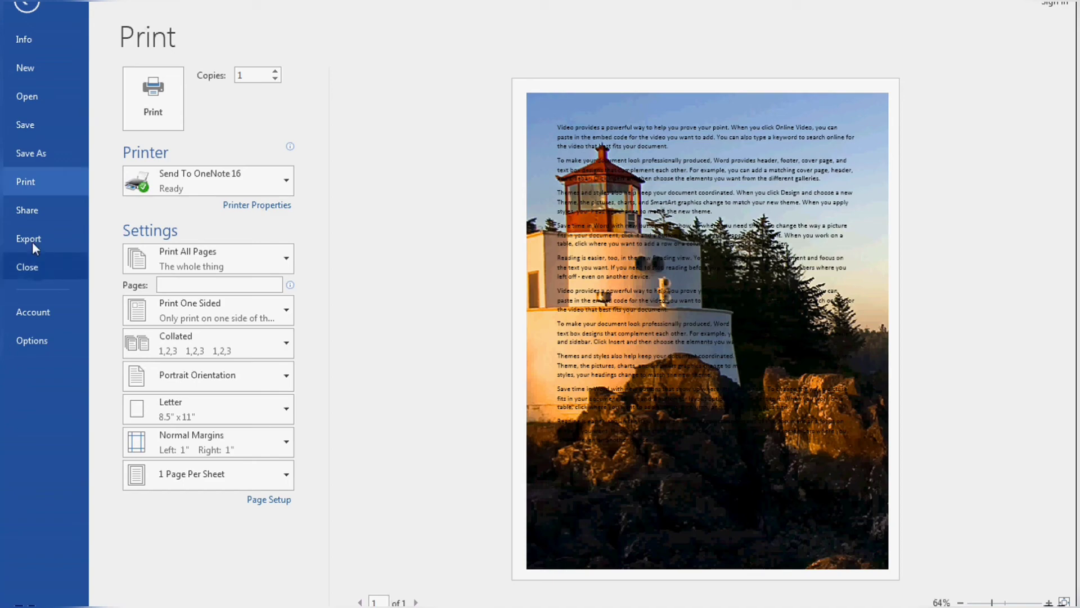
click(26, 6)
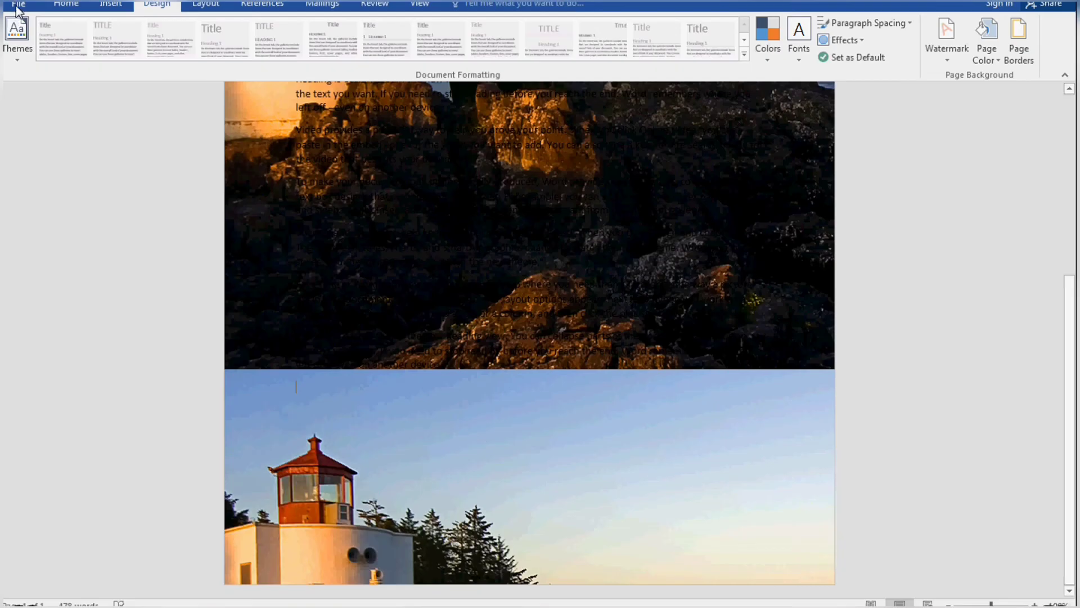
click(22, 6)
click(39, 339)
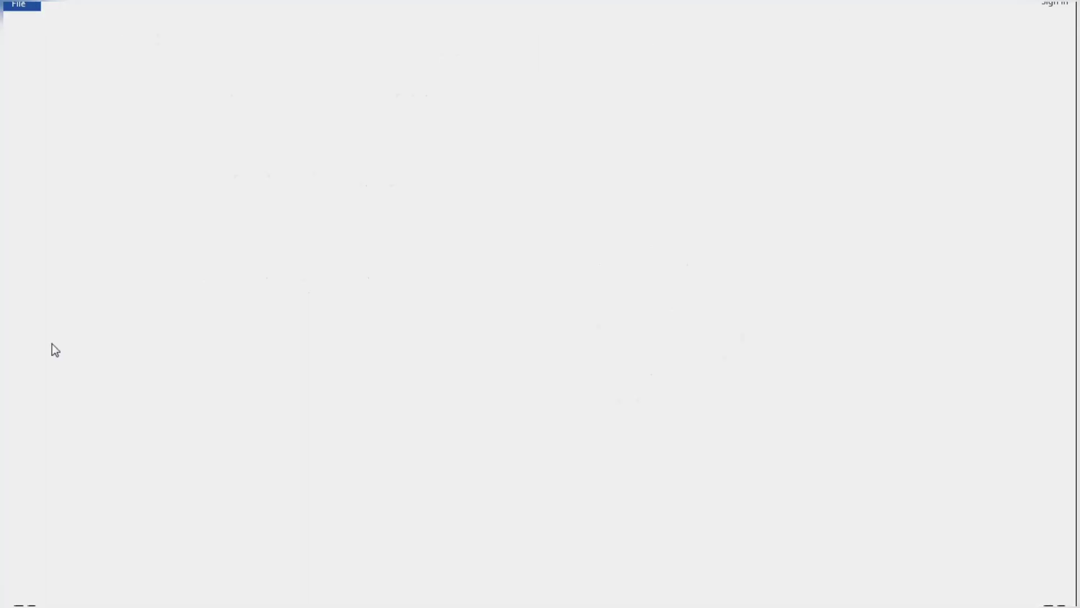
click(255, 100)
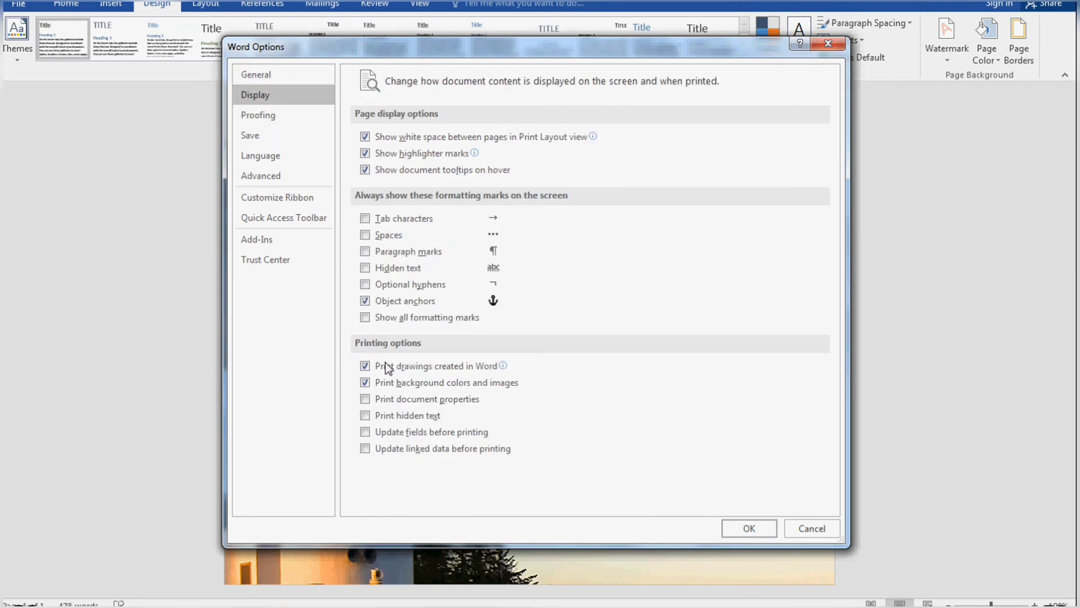
click(365, 382)
click(365, 383)
click(367, 385)
click(742, 529)
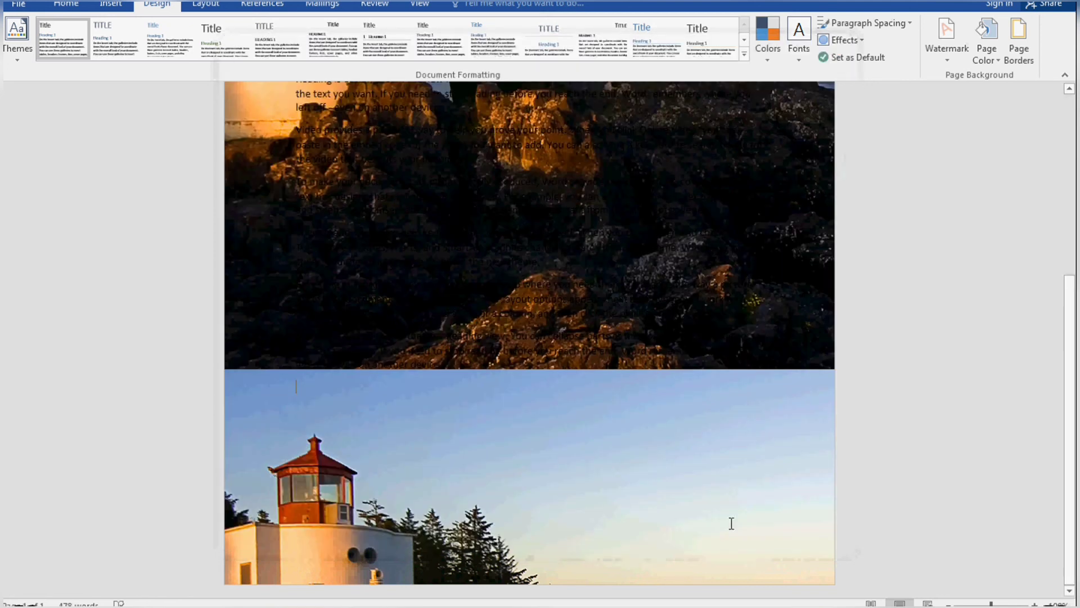
scroll(600, 403, up, 1)
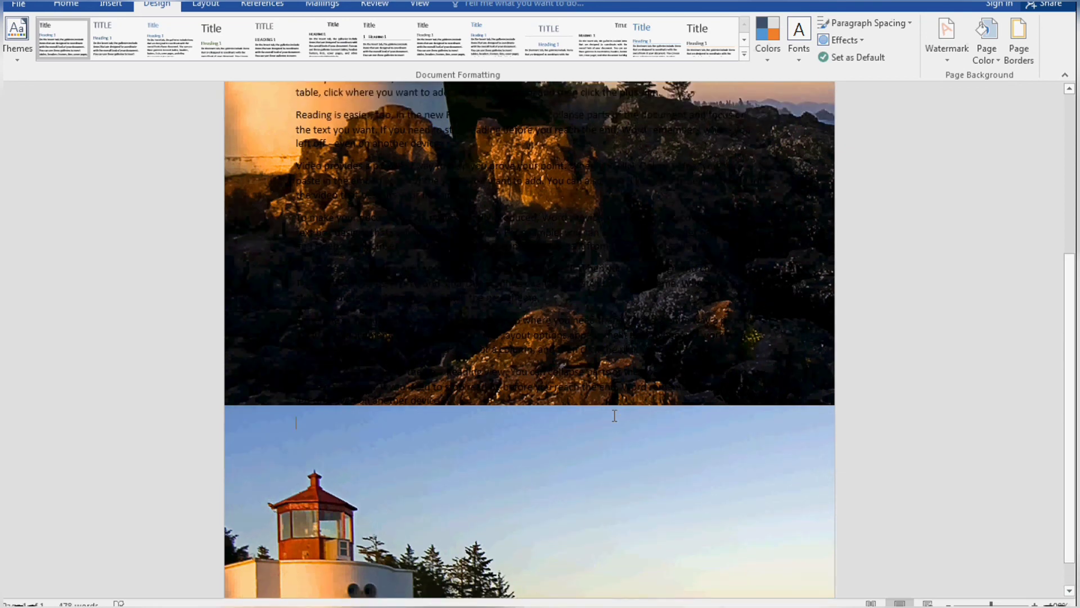
scroll(614, 415, up, 1)
scroll(614, 416, up, 4)
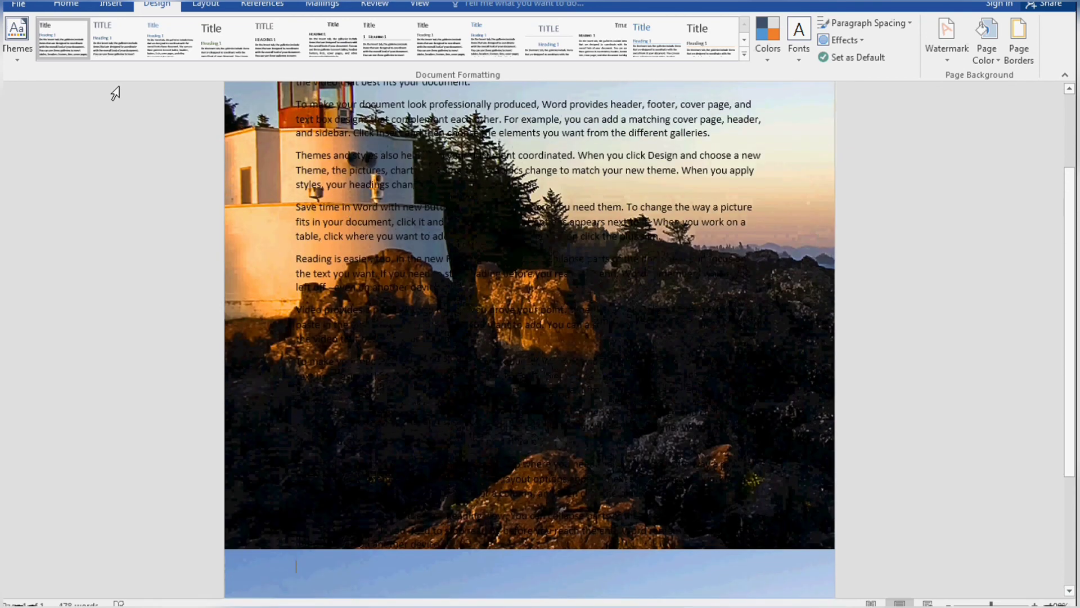
click(18, 5)
click(35, 180)
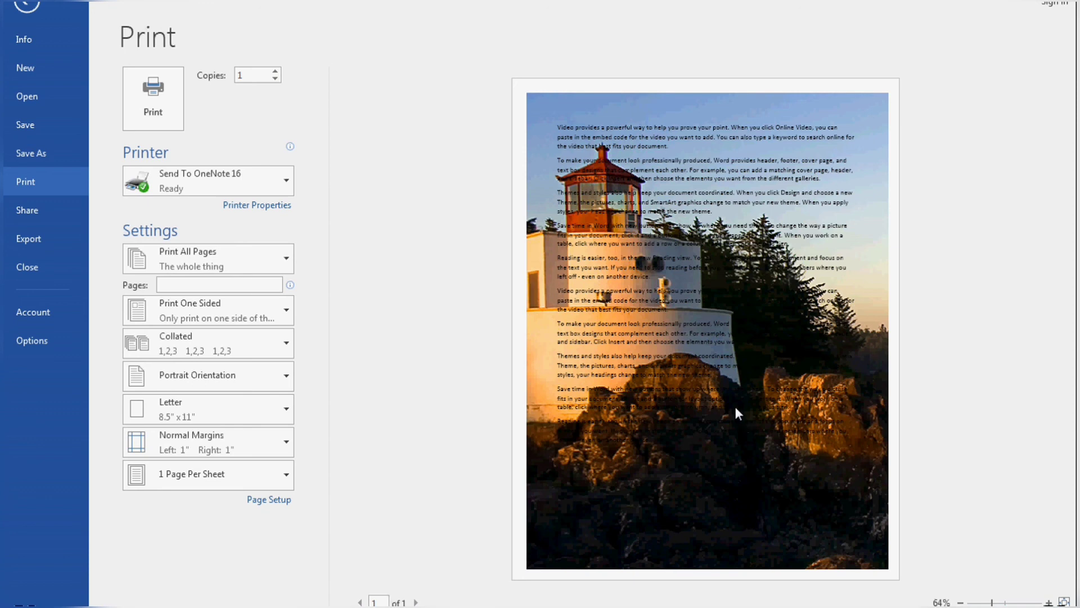
click(35, 8)
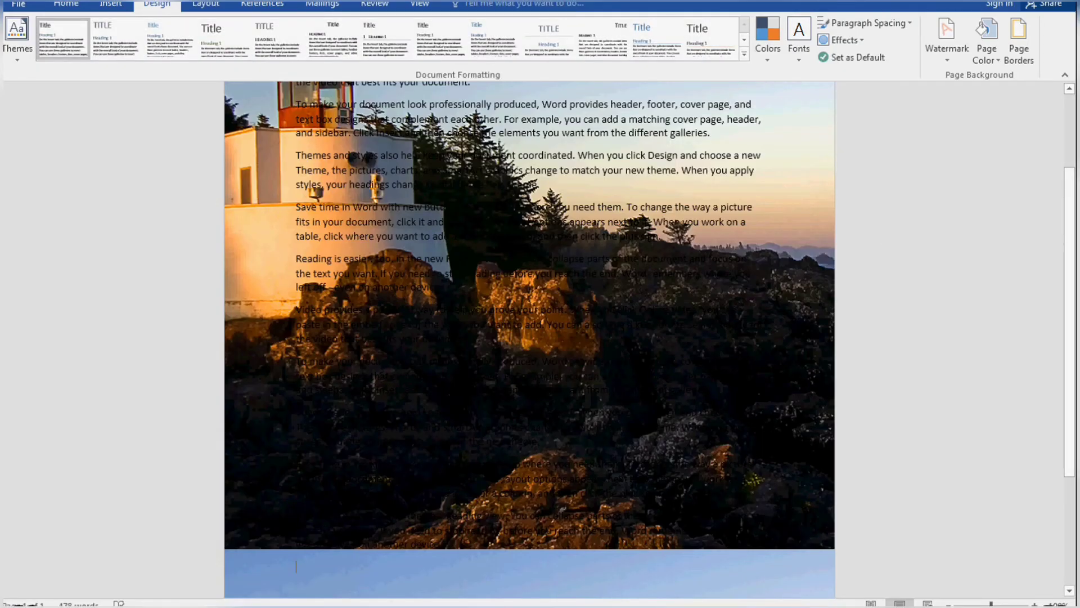
click(995, 59)
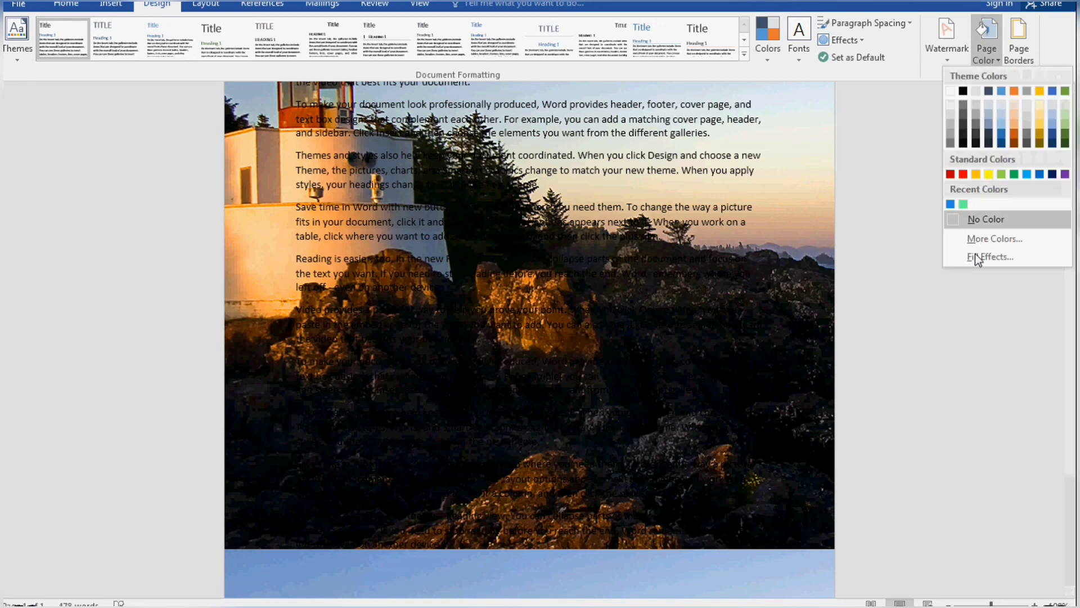
click(904, 12)
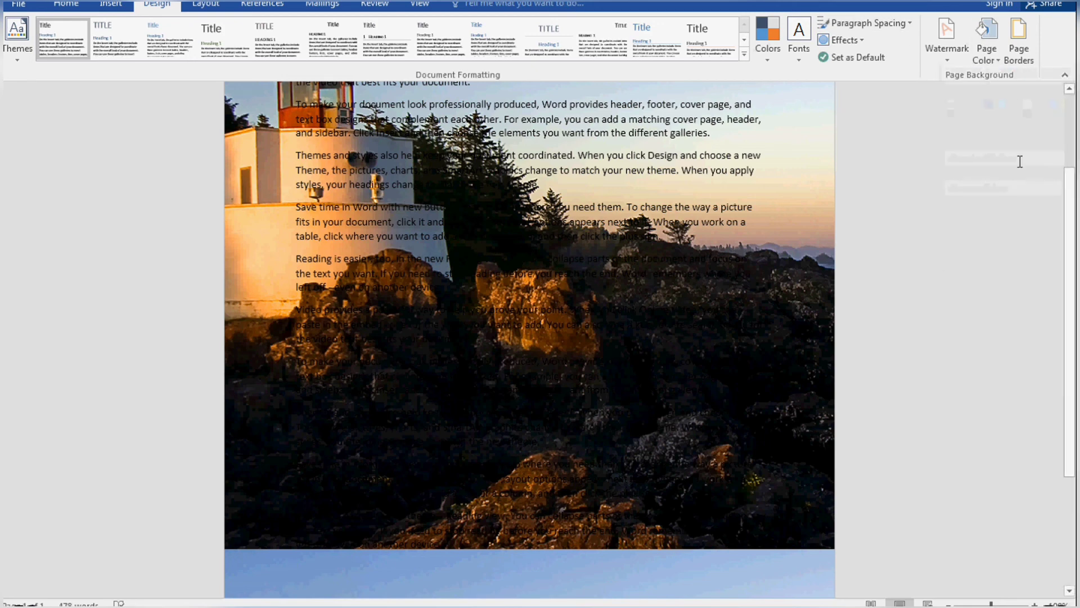